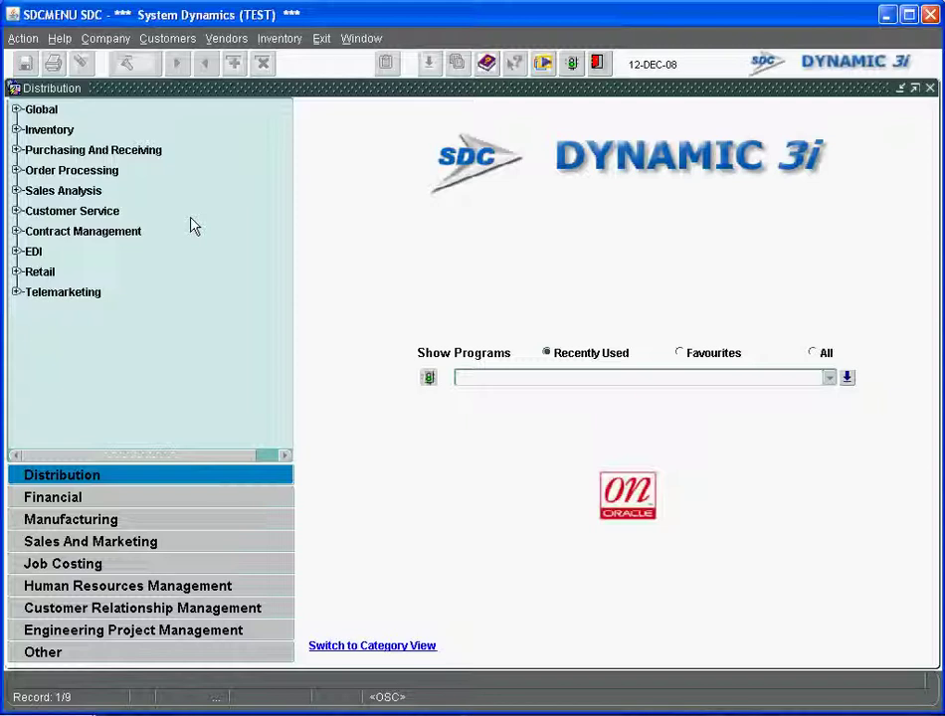
- Launch Invoice Entry from Financial > Accounts Payable > Processing > Invoice Entry And Updates
left_click(103, 500)
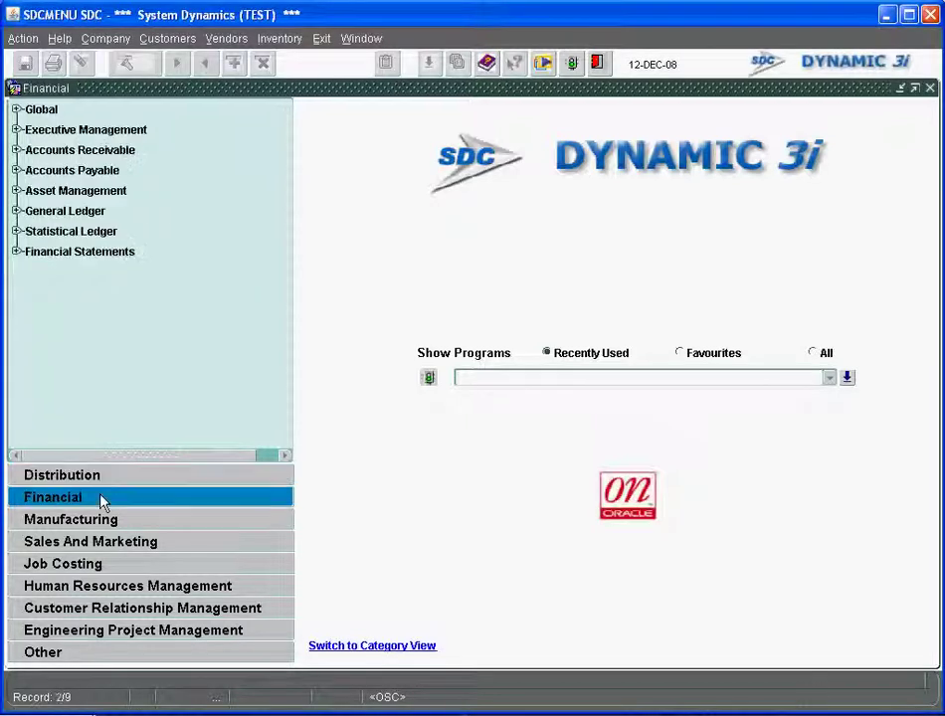
left_click(16, 170)
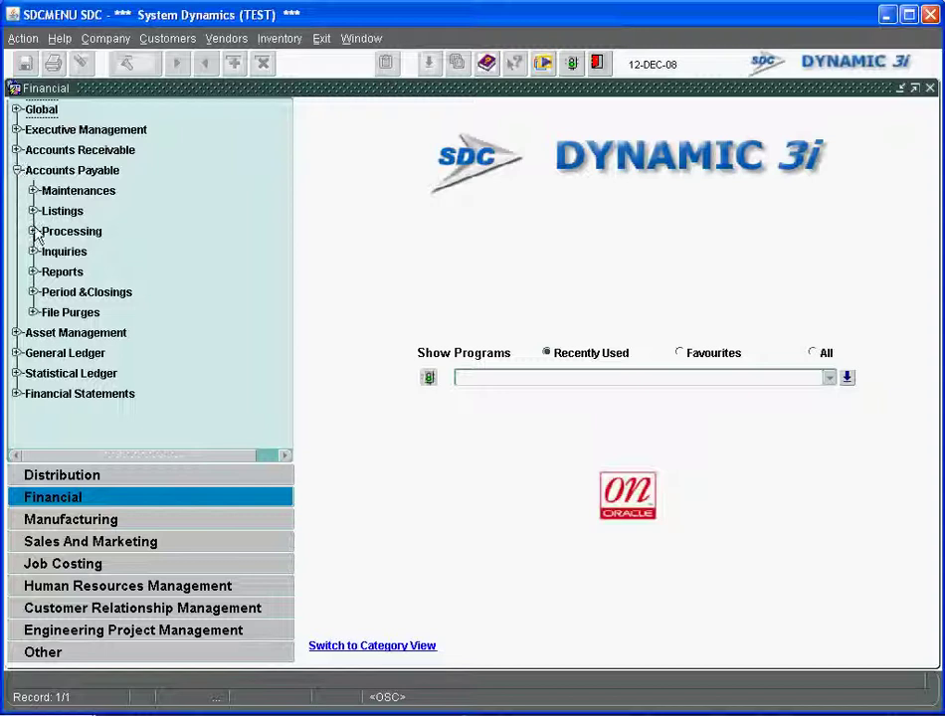
left_click(33, 231)
left_click(50, 251)
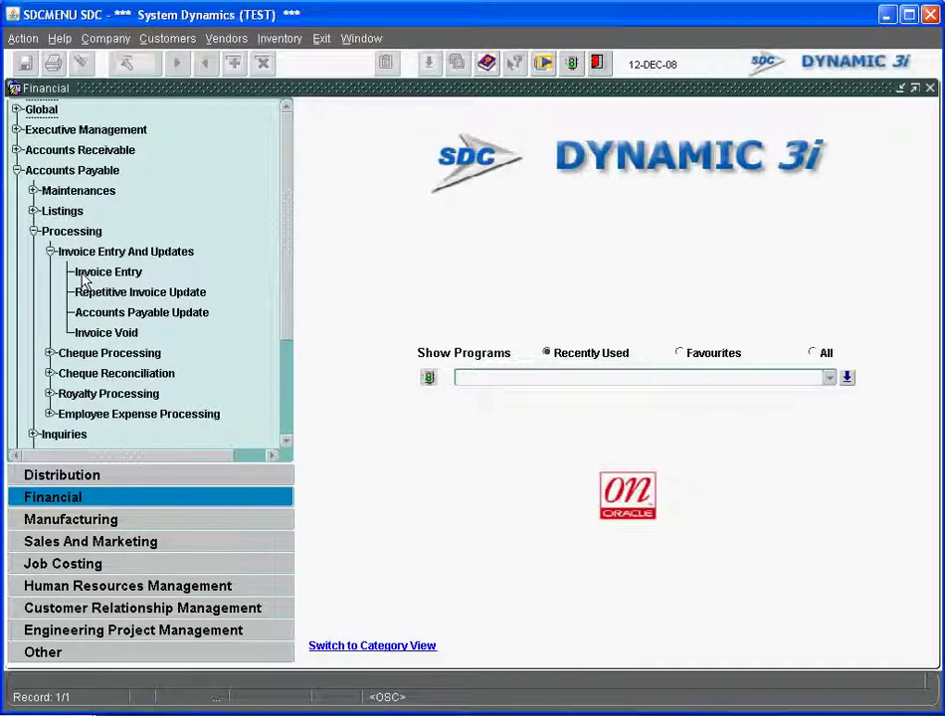
double_click(84, 280)
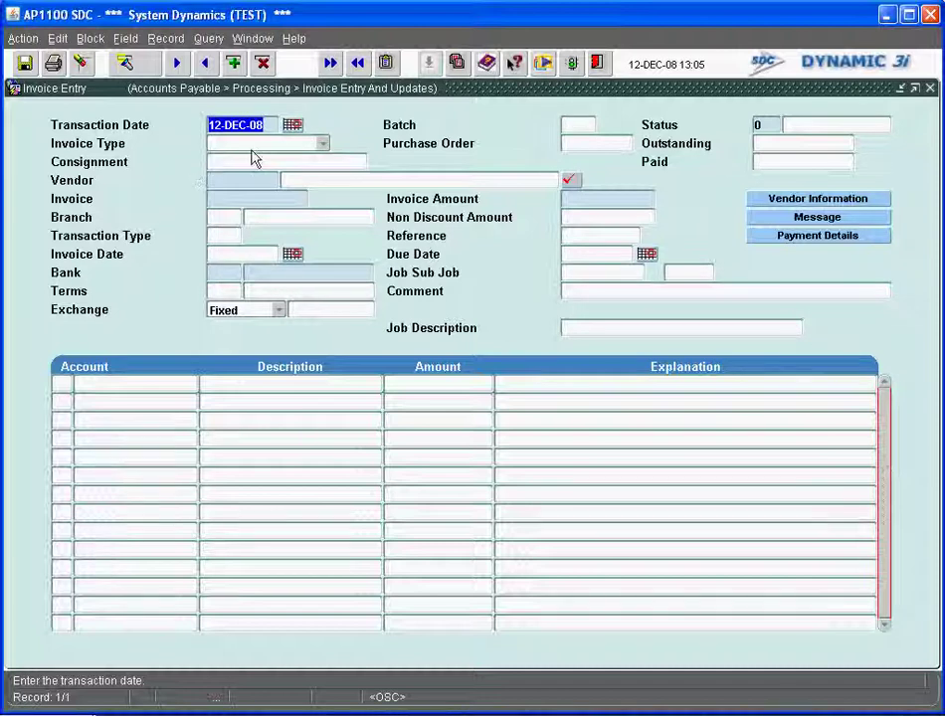
- Set the invoice type to Purchase Order
left_click(324, 149)
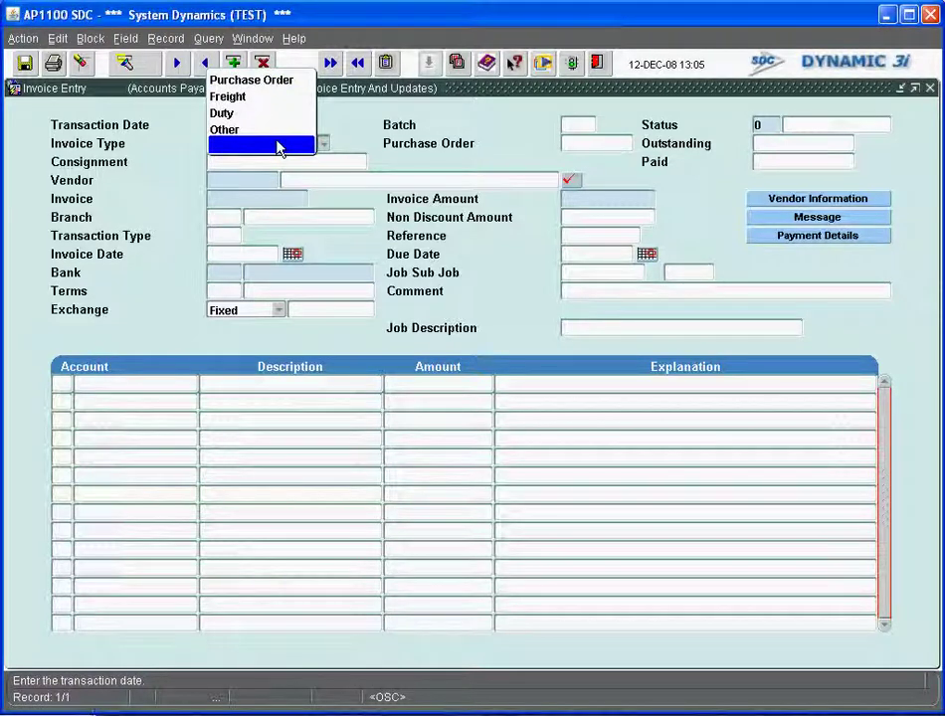
left_click(275, 83)
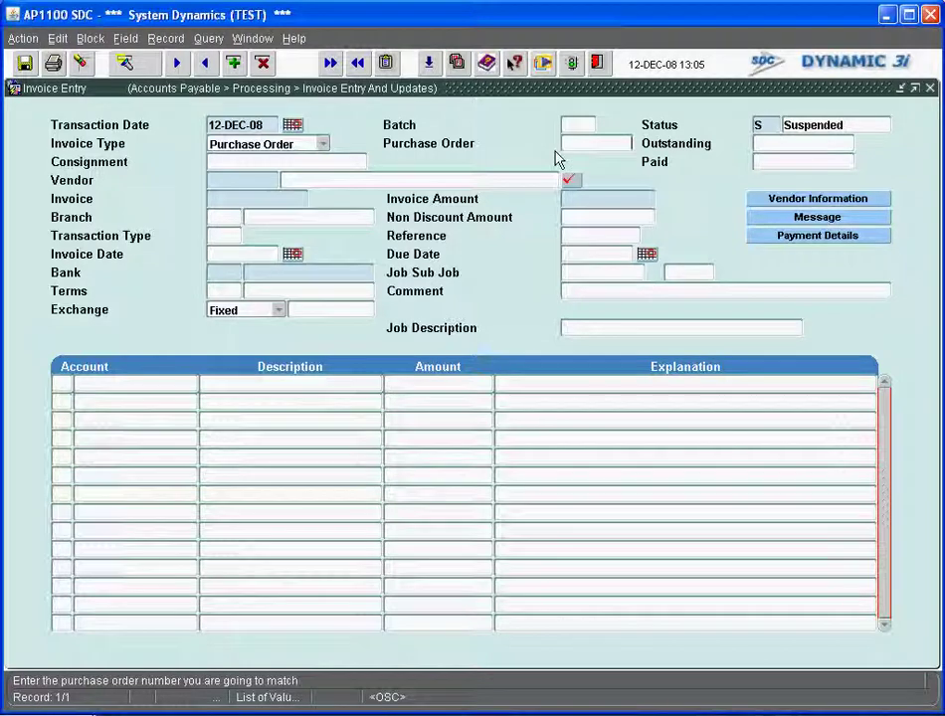
- Attach purchase order 8158, filling vendor ATI, branch 1 and Net 30 days terms
key("Tab")
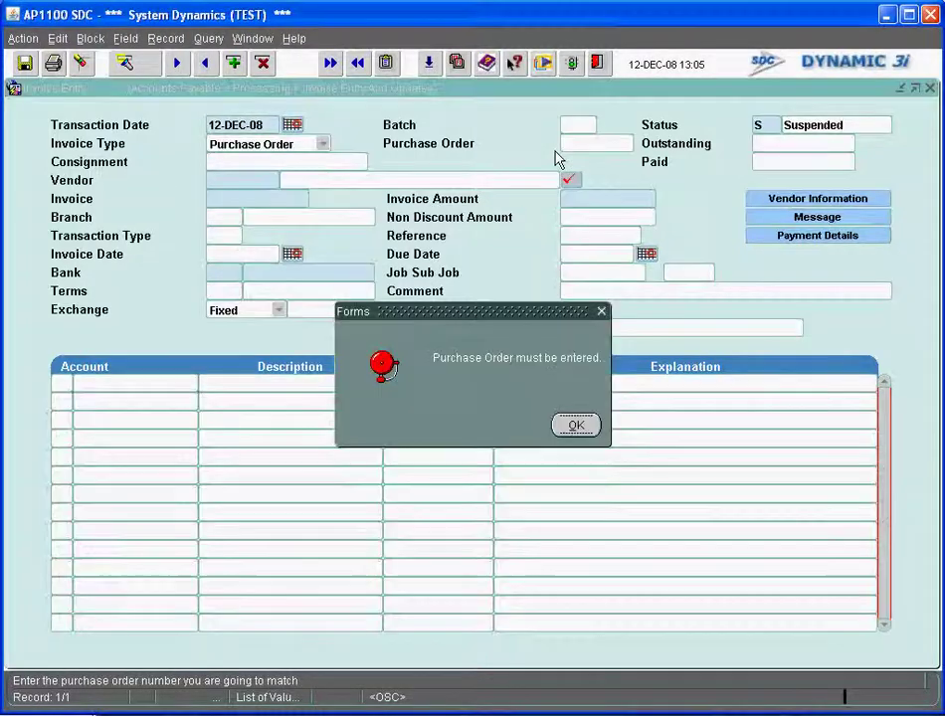
left_click(575, 425)
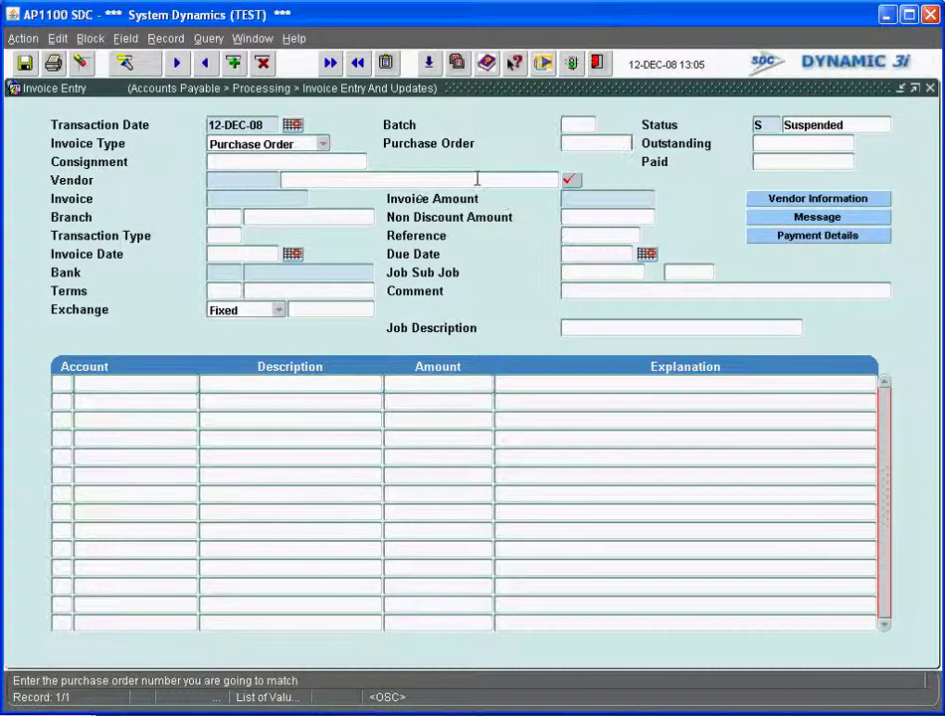
type("81")
key("Tab")
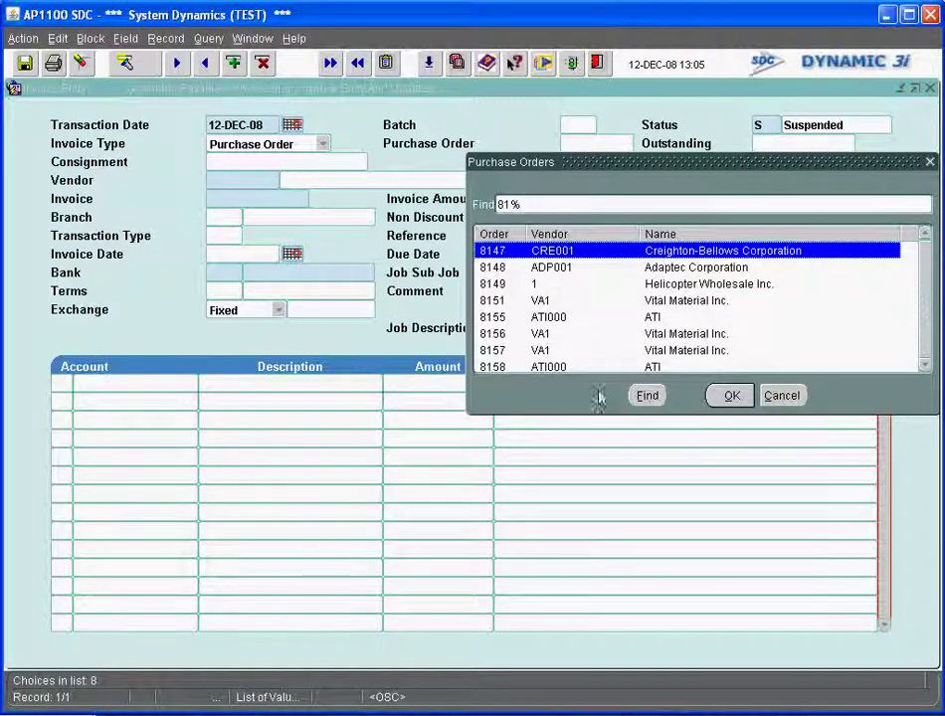
left_click(552, 368)
double_click(552, 368)
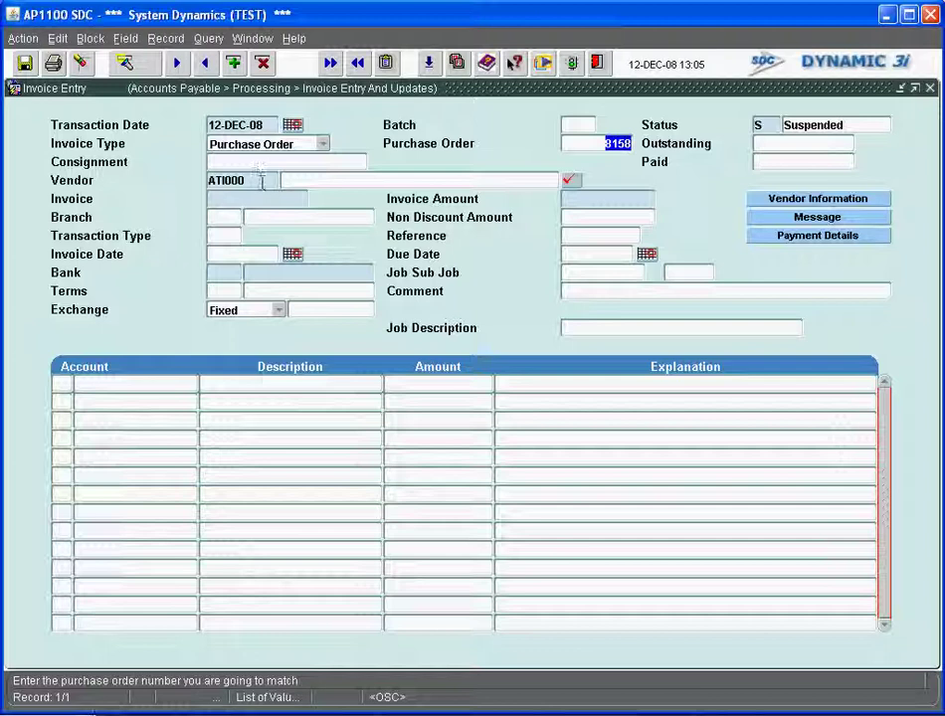
key("Return")
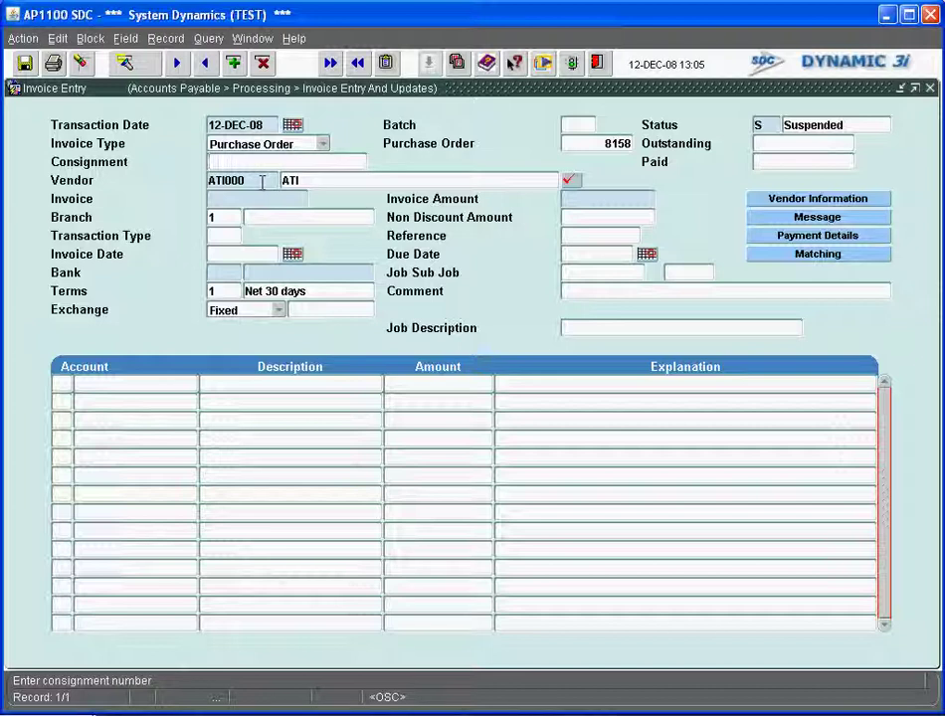
- Review the vendor's details, then enter invoice number 181871
double_click(261, 181)
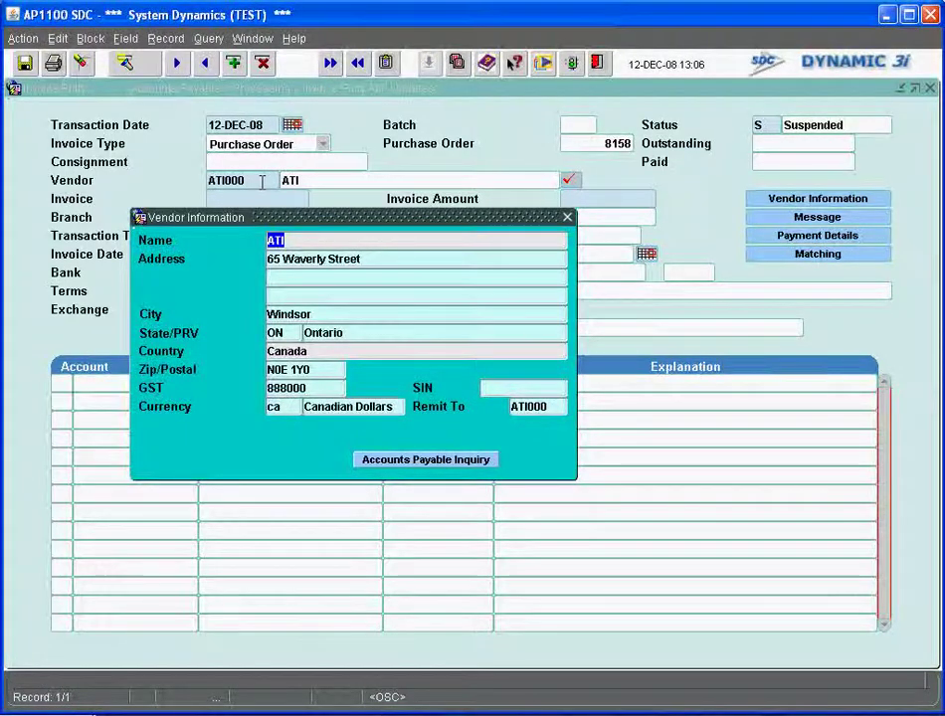
key("Escape")
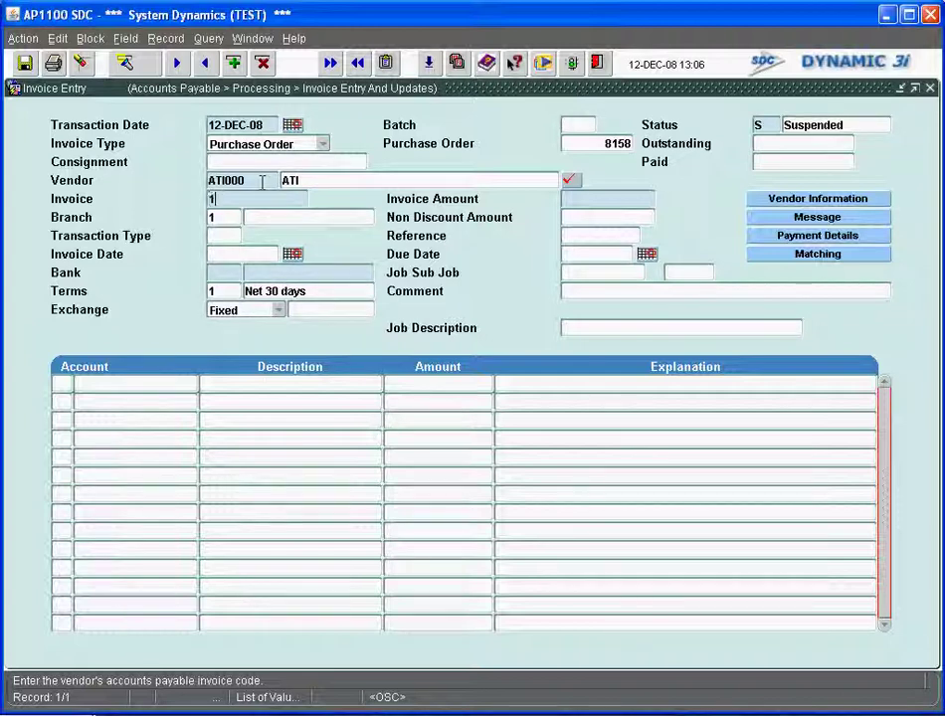
type("81871")
key("Tab")
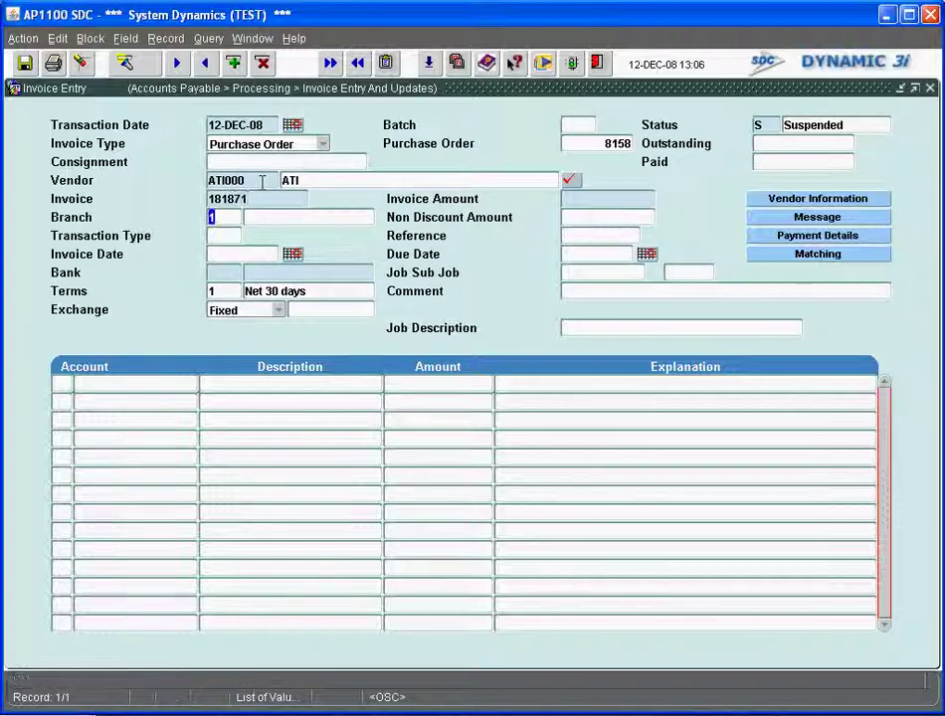
- Accept branch 1, date 12-DEC-08, bank First Bank of Canada and Net 30, giving due date 11-JAN-09
key("Tab")
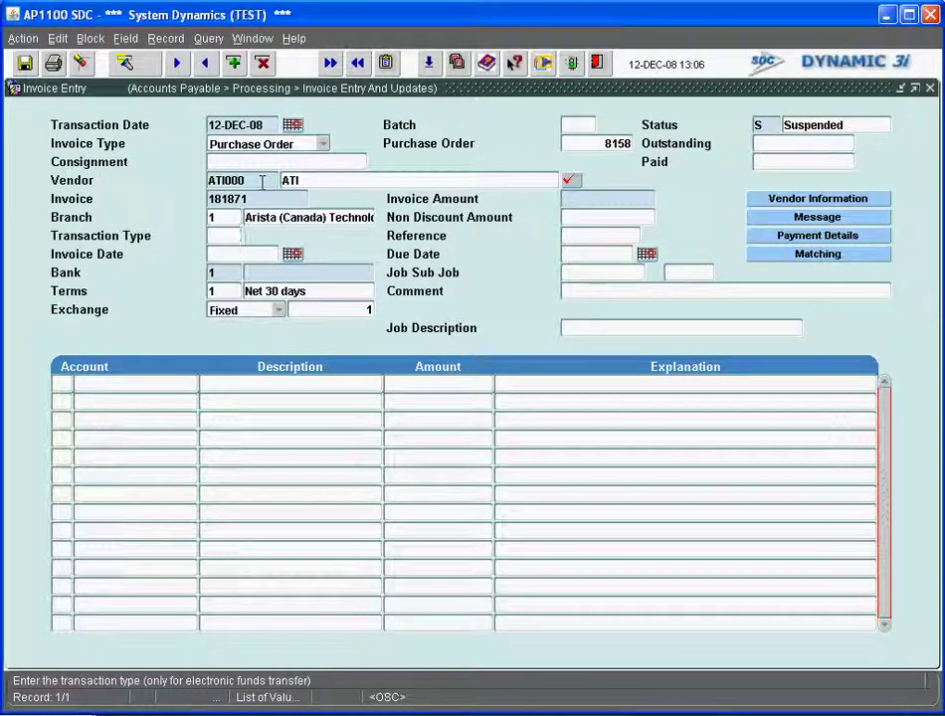
key("Tab")
key("Tab")
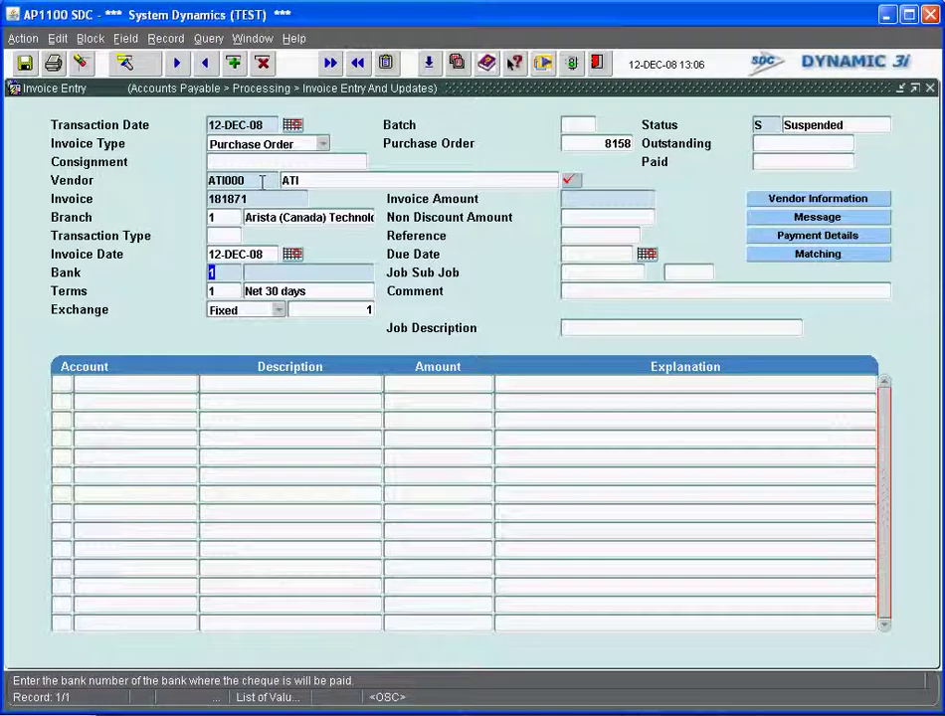
key("Tab")
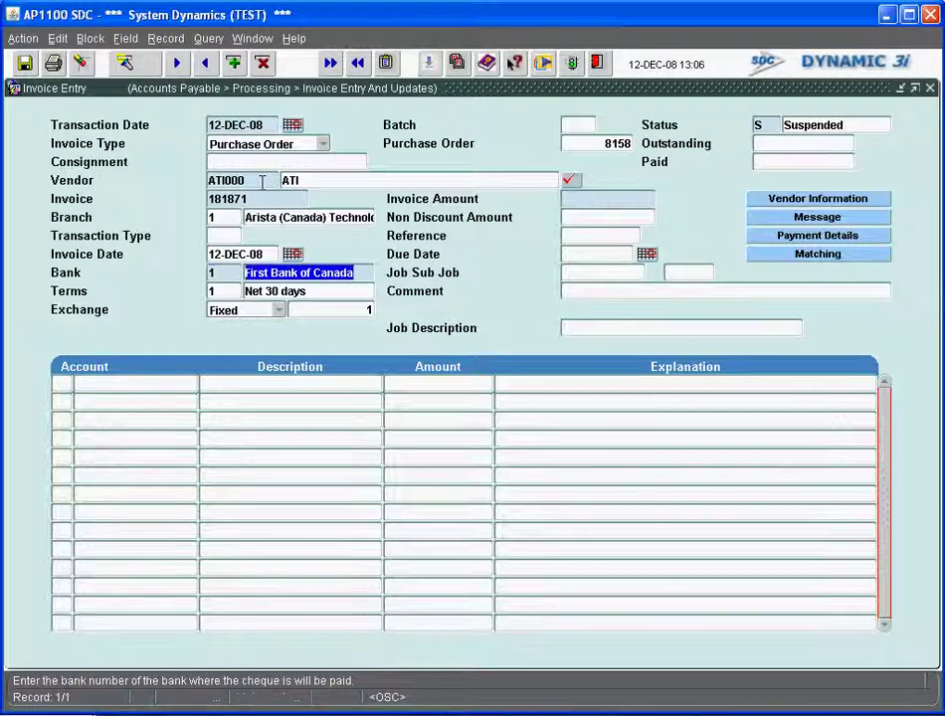
key("Tab")
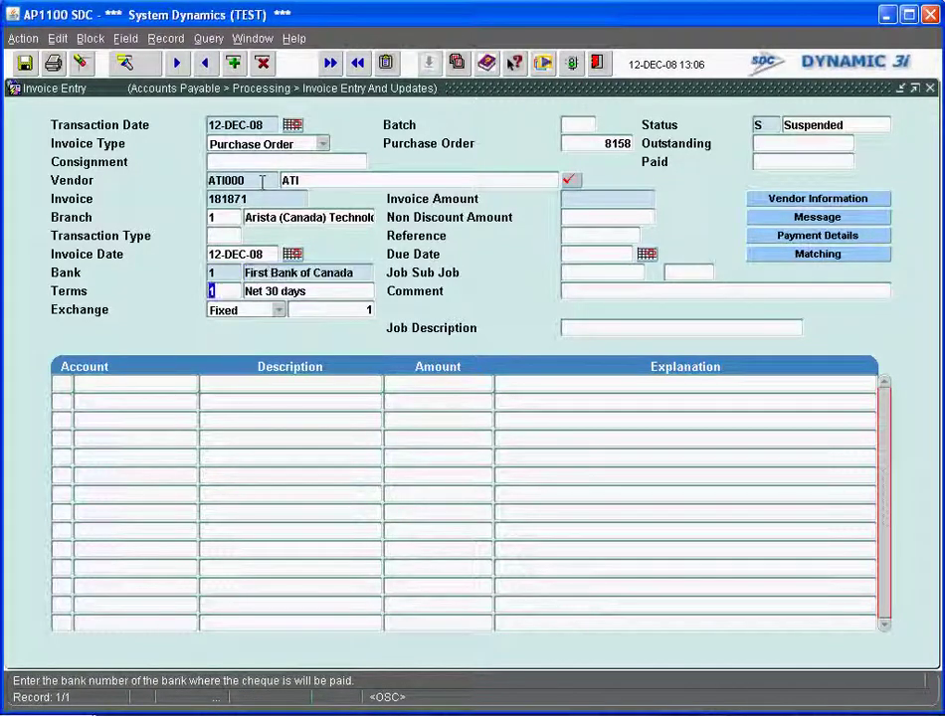
key("Tab")
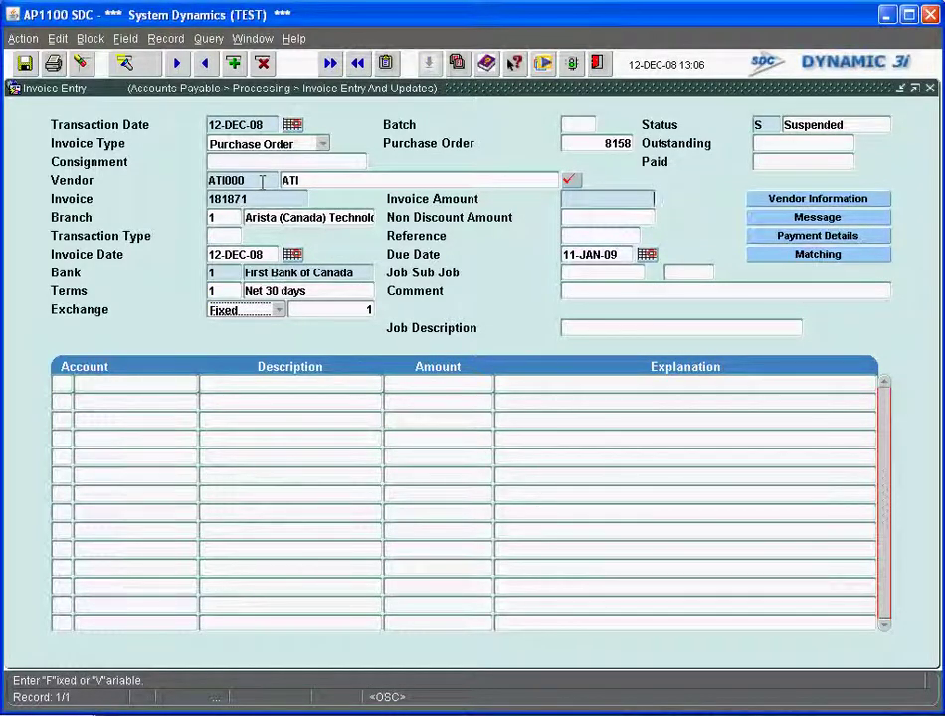
- Enter an invoice amount of 535.00 and bring up purchase order matching
key("Tab")
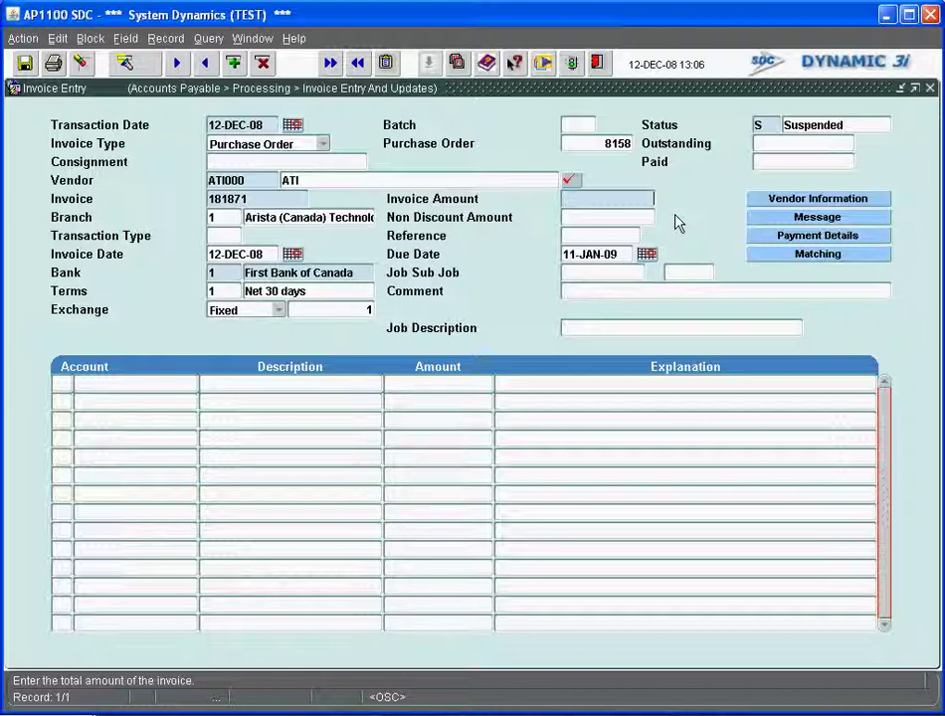
type("535.00")
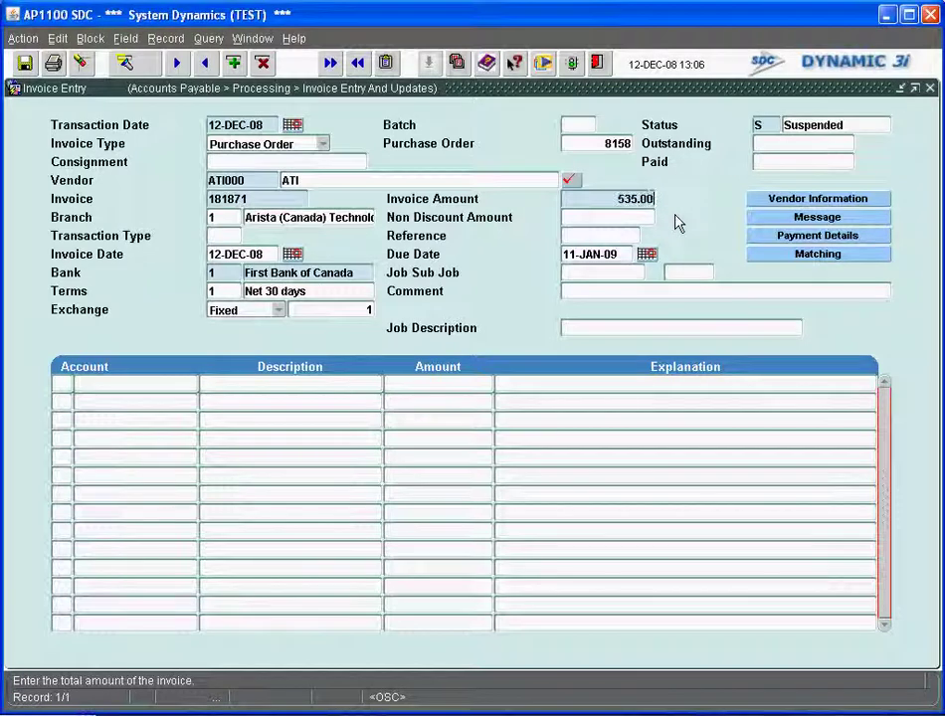
key("Tab")
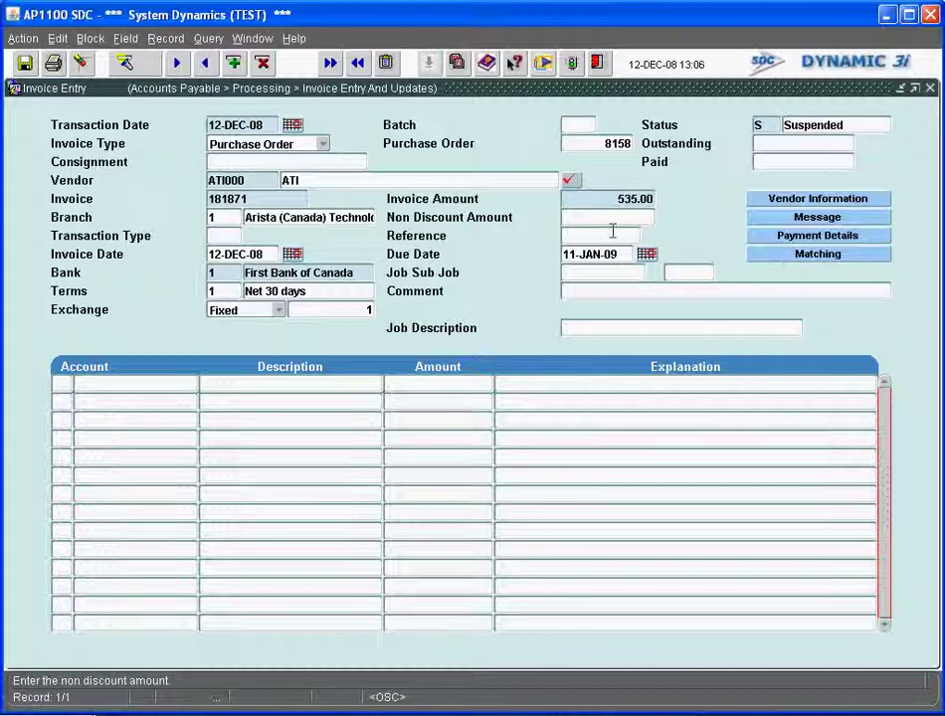
left_click(801, 258)
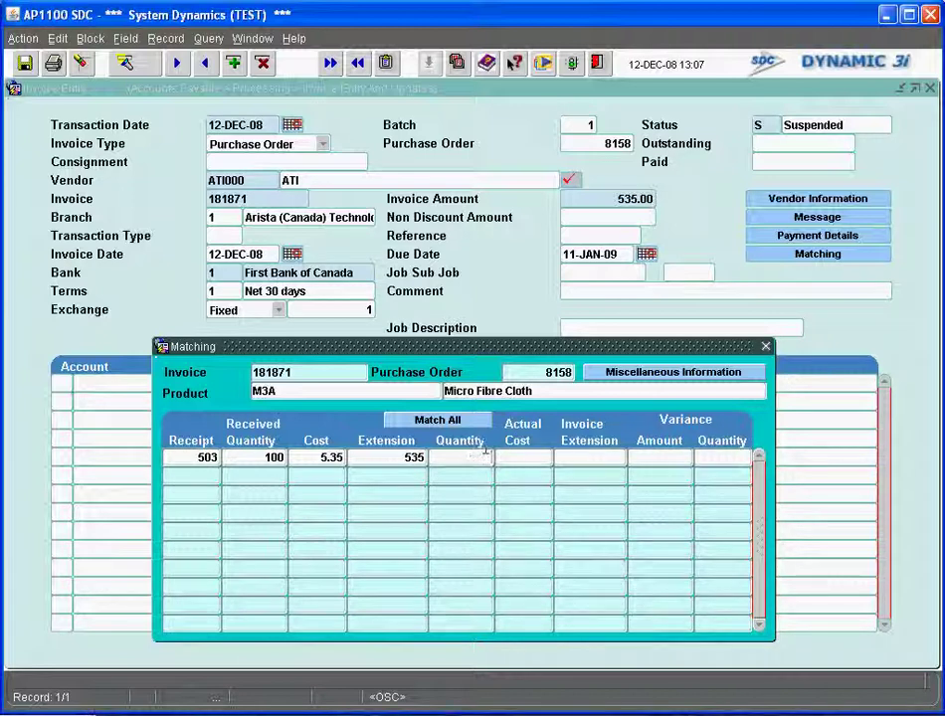
- Match receipt 503 at quantity 100 with invoice extension 600, leaving a 65 variance
type("50")
key("Tab")
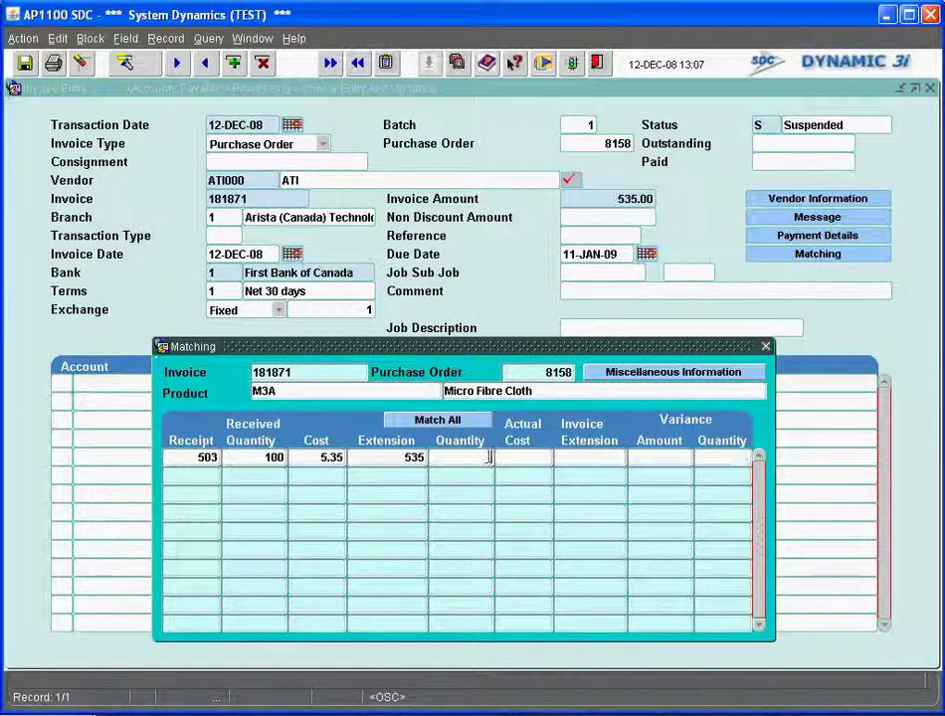
type("100")
key("Tab")
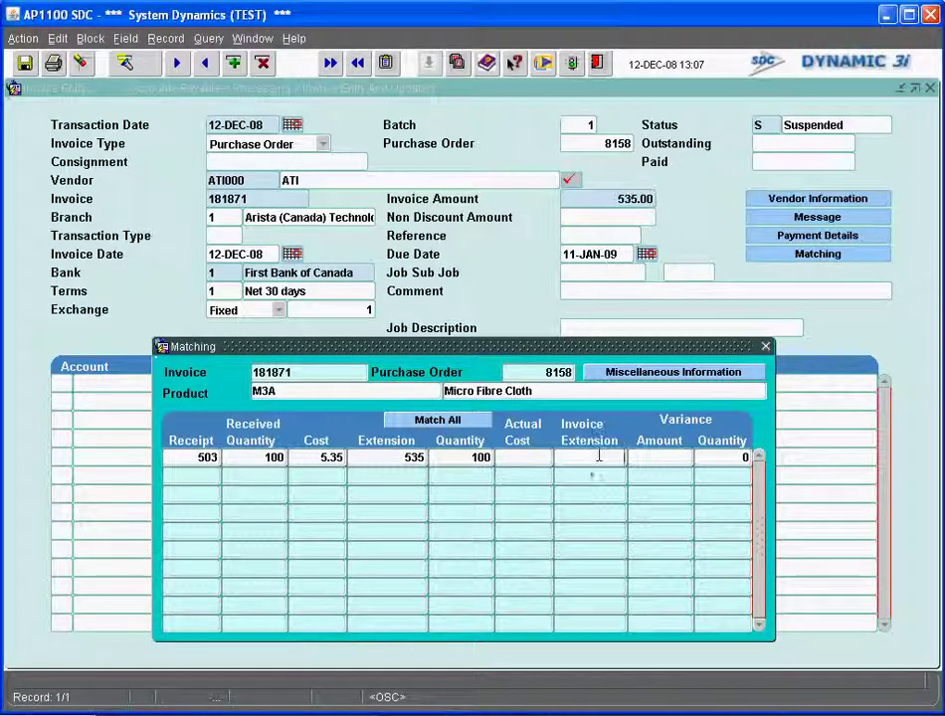
type("600")
key("Tab")
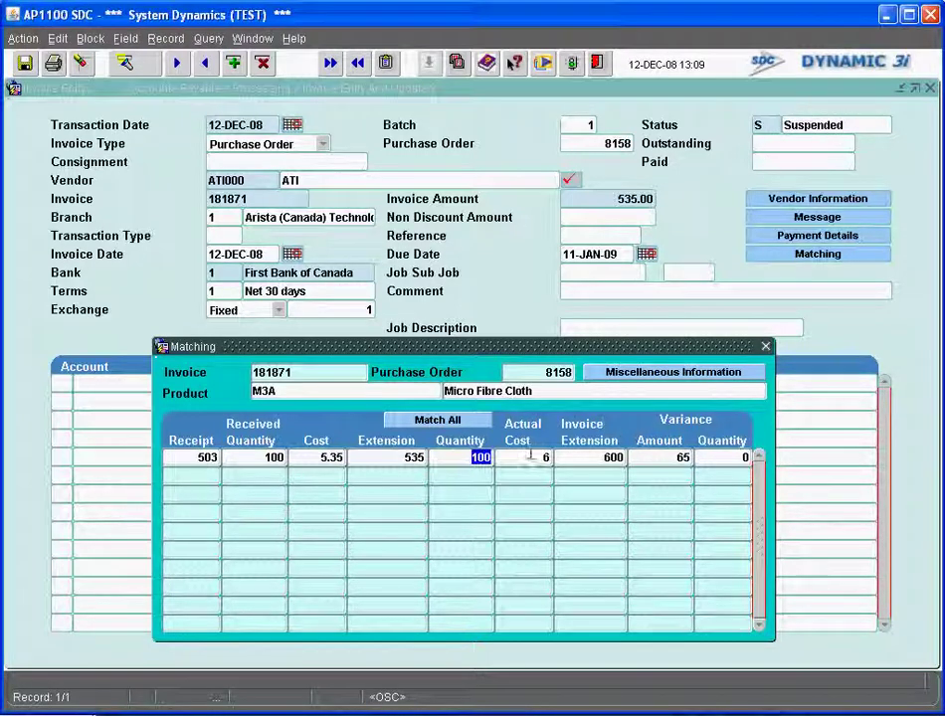
- Change the invoice extension to 535 to clear the variance, then close matching
key("Tab")
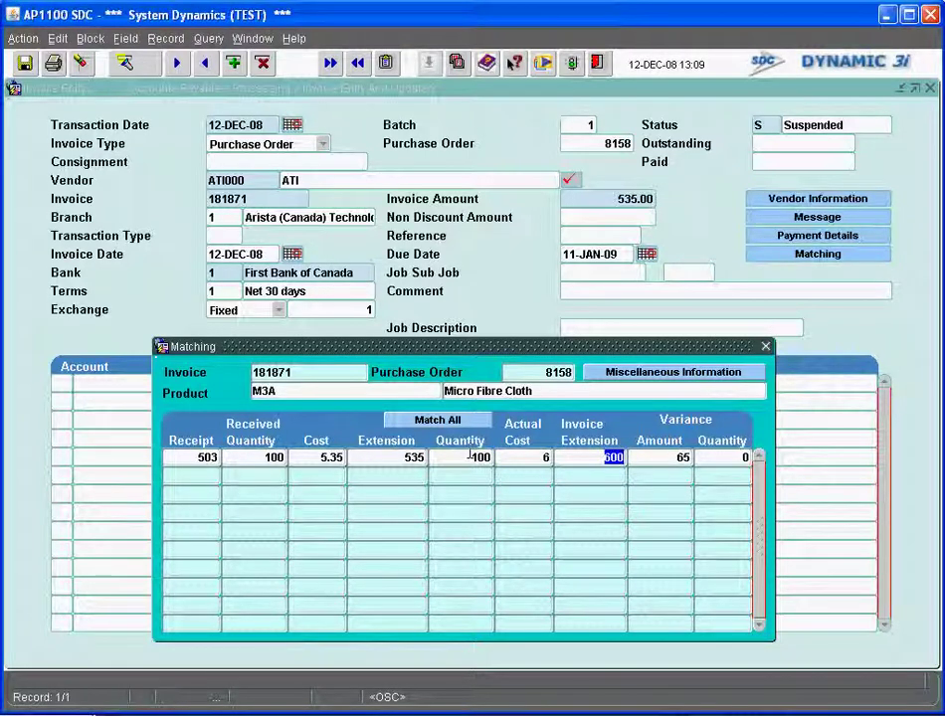
type("535")
key("shift+Tab")
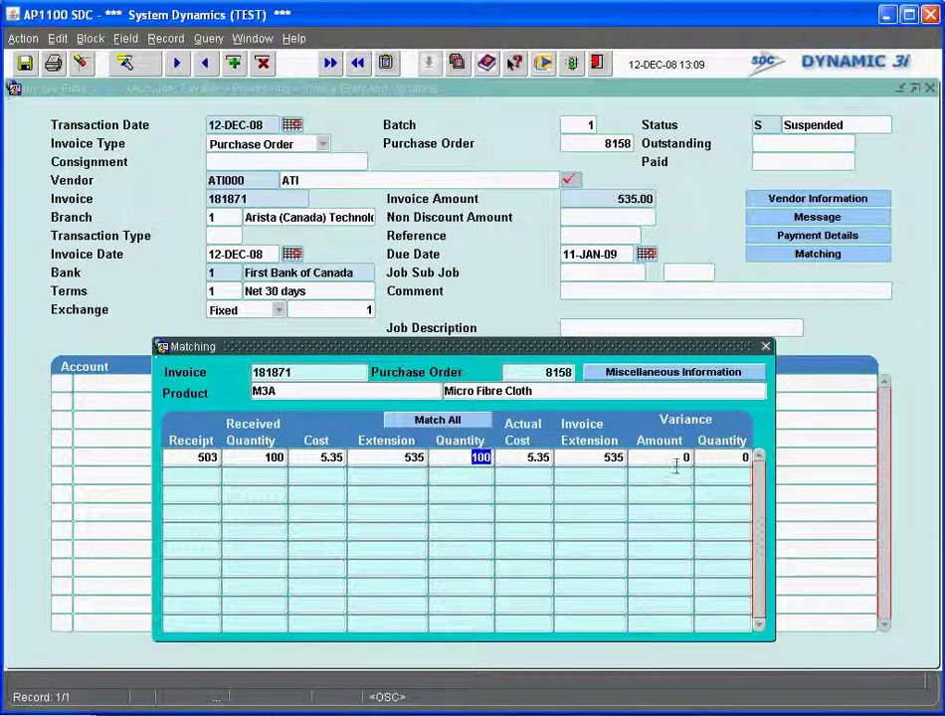
left_click(765, 346)
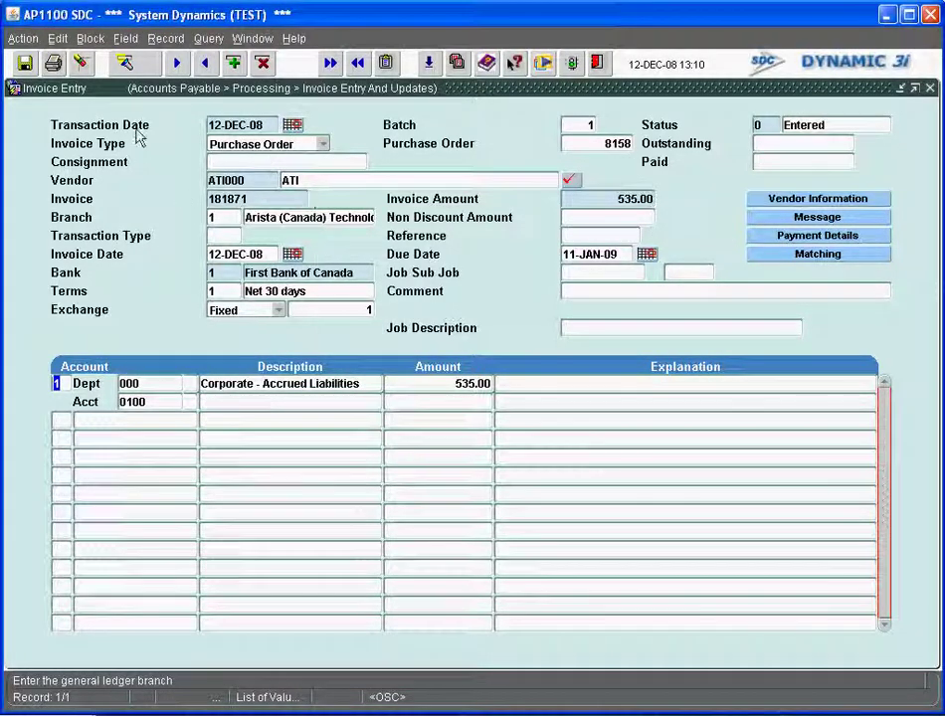
- Save invoice 181871 for 535.00, applying 4 records and clearing the form
left_click(24, 64)
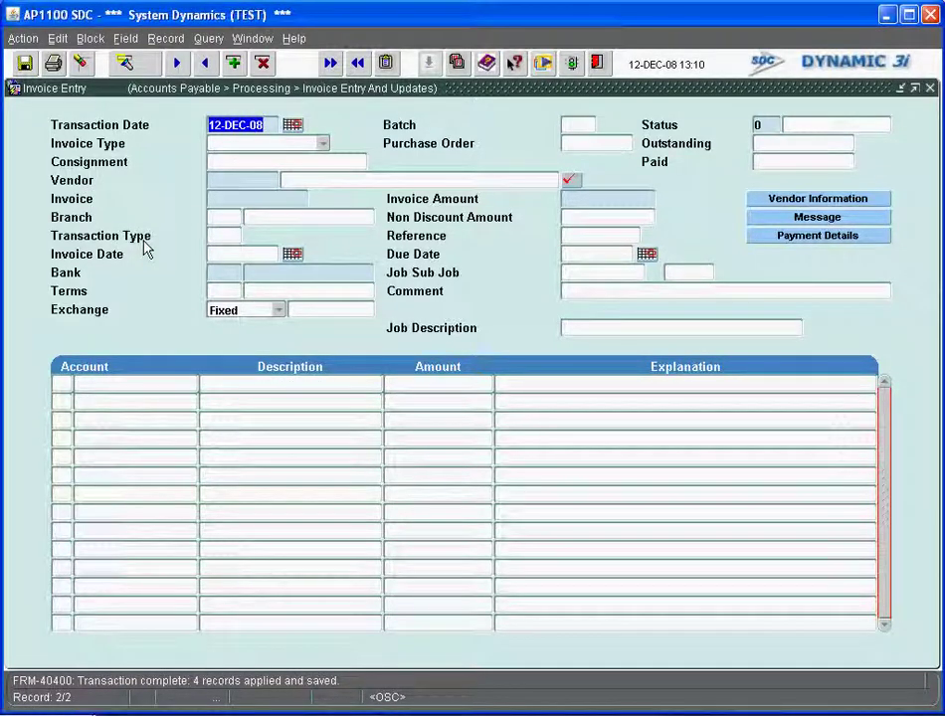
- Return to the main menu, expand Cheque Processing, and open then close Cheque Print
key("ctrl+q")
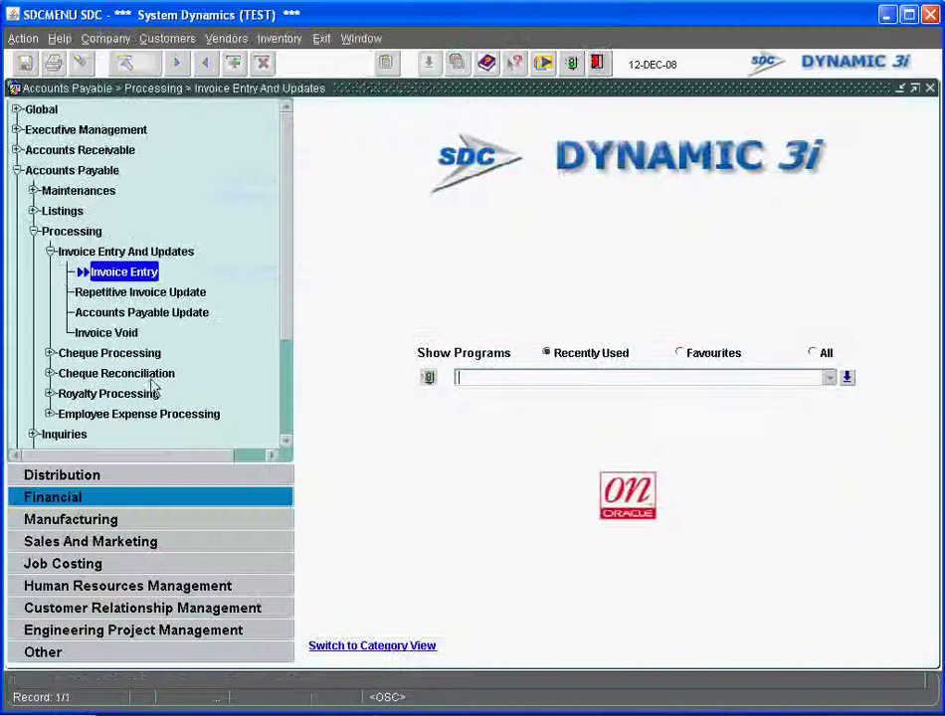
left_click(50, 353)
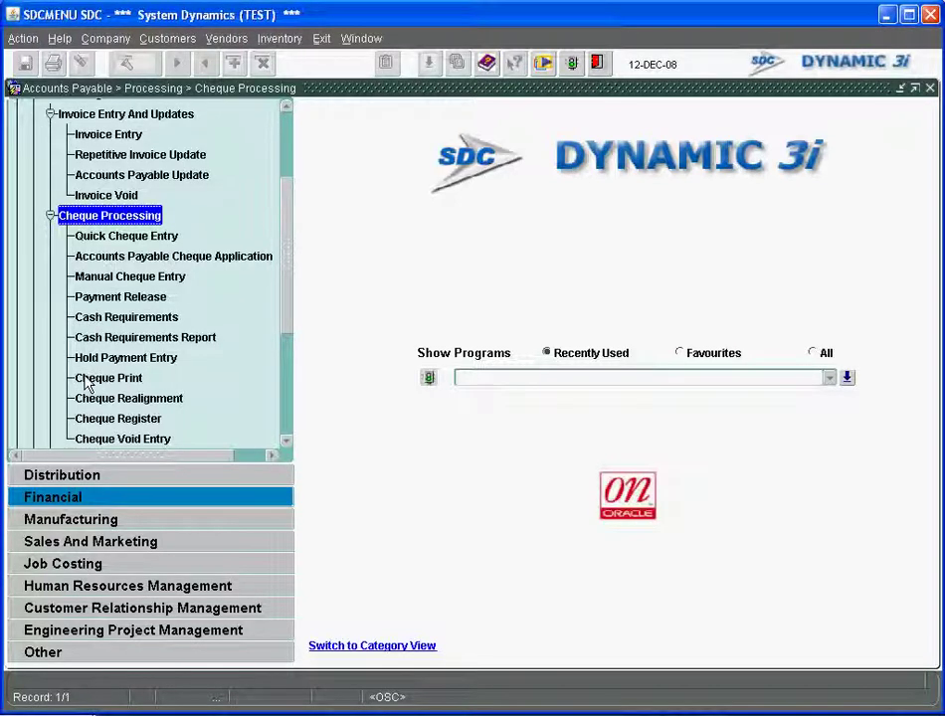
double_click(89, 379)
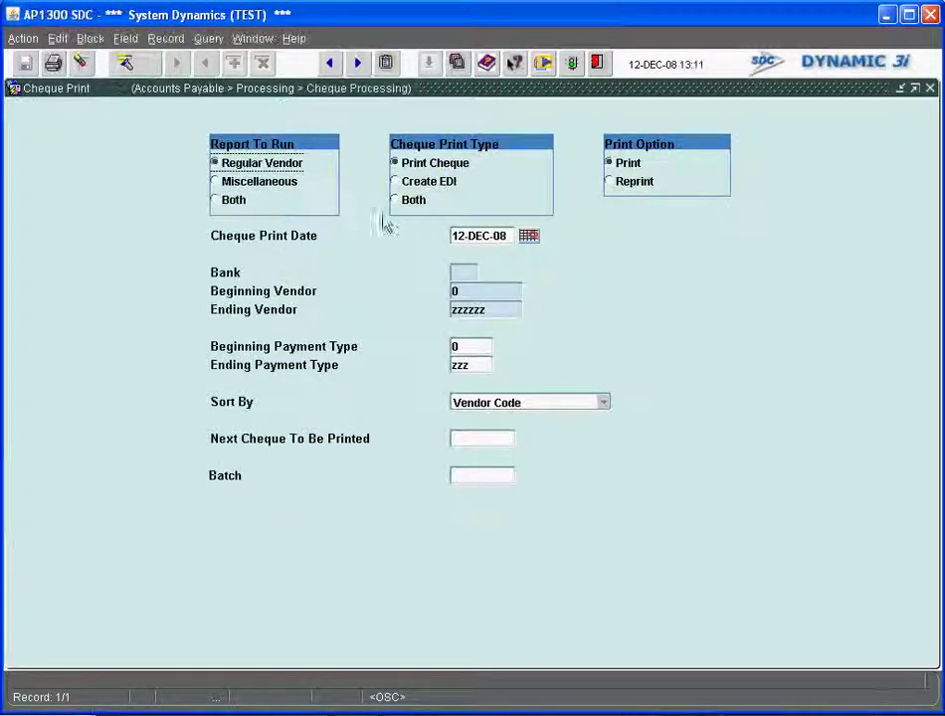
left_click(597, 63)
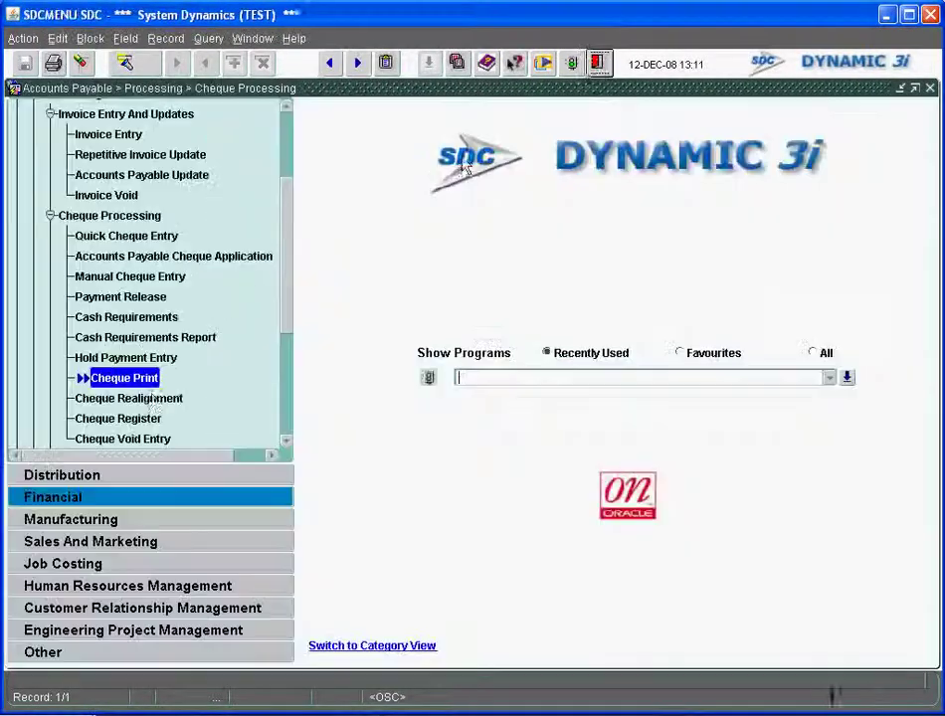
- Query Cash Requirements for vendor ATI000
double_click(99, 316)
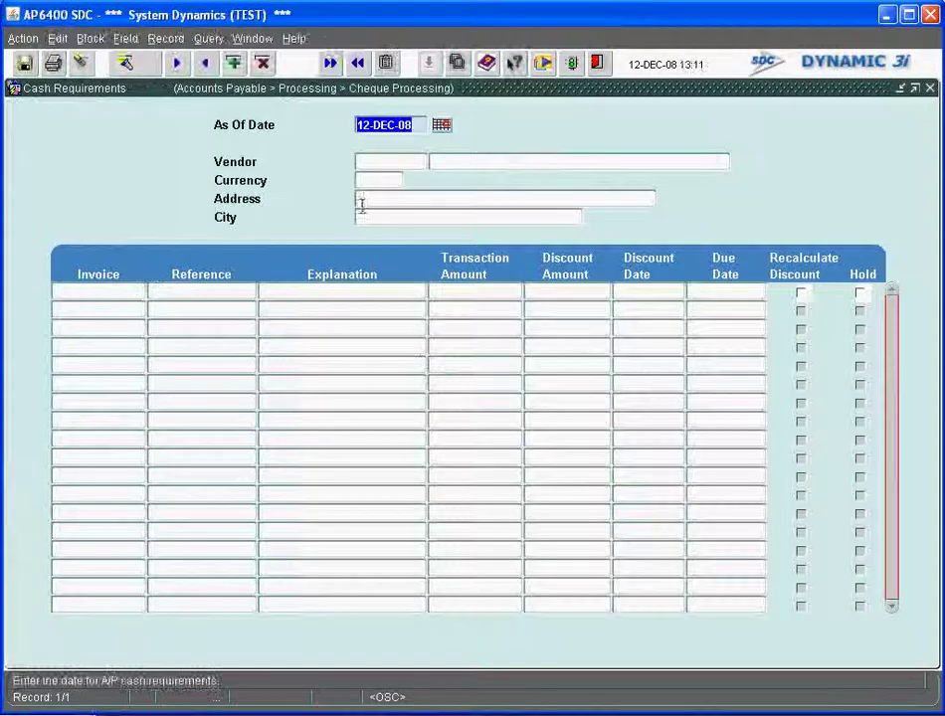
key("F7")
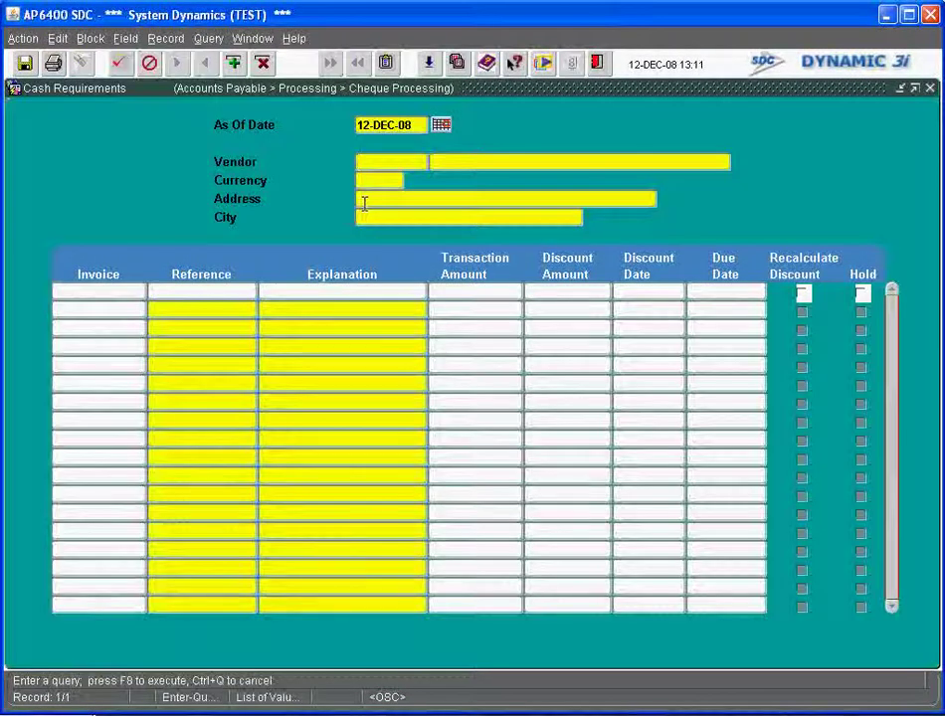
type("AT")
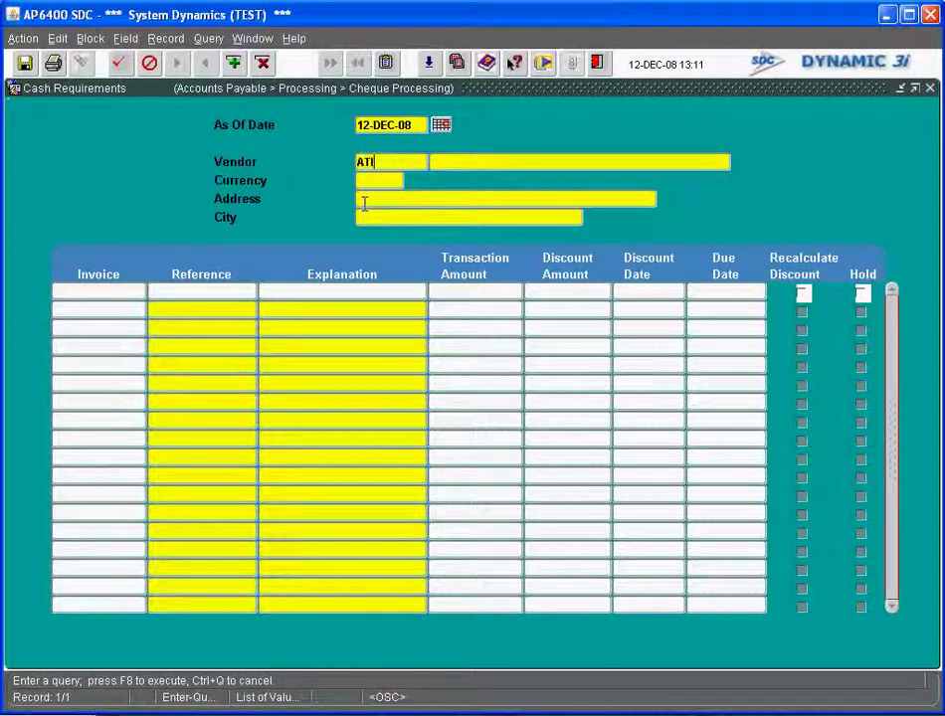
type("I000")
key("F8")
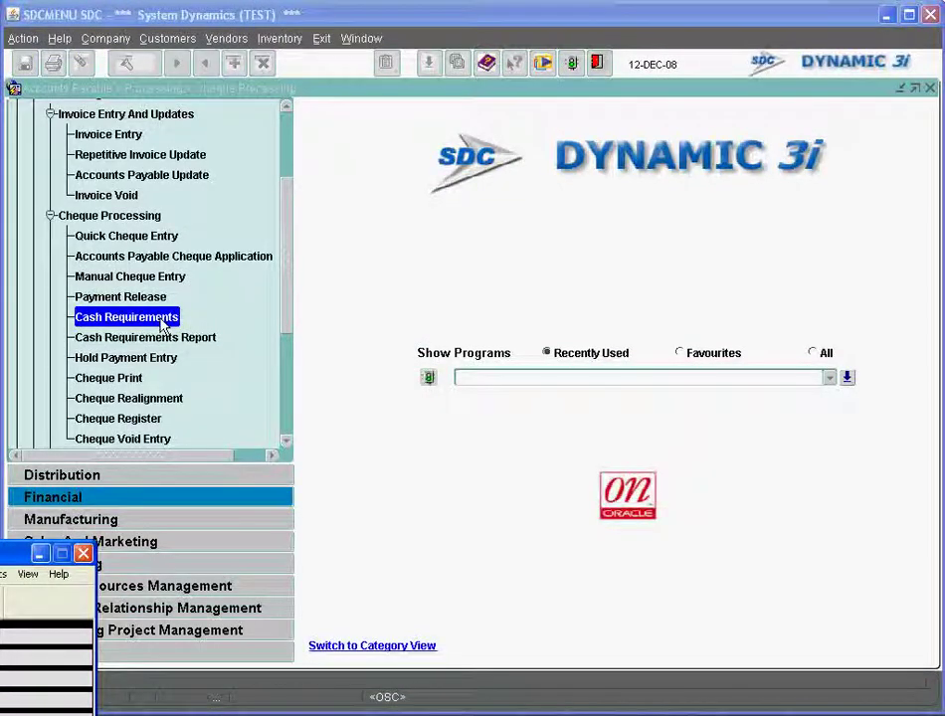
- Query Invoice Entry for vendor AT00 to check the invoice's 11-JAN-09 due date, then exit
left_click(40, 553)
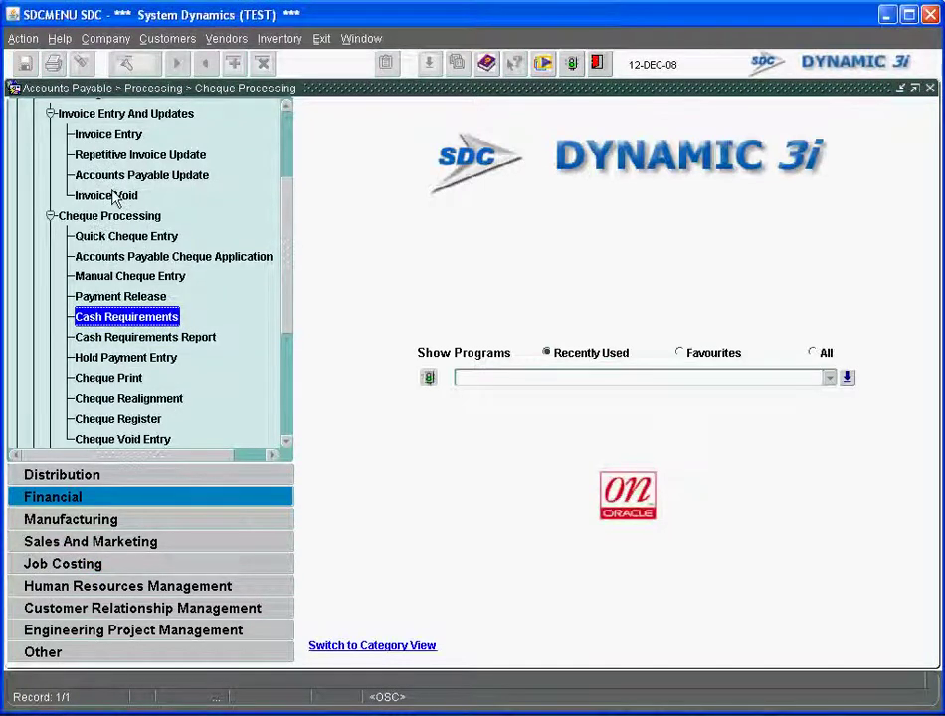
double_click(139, 133)
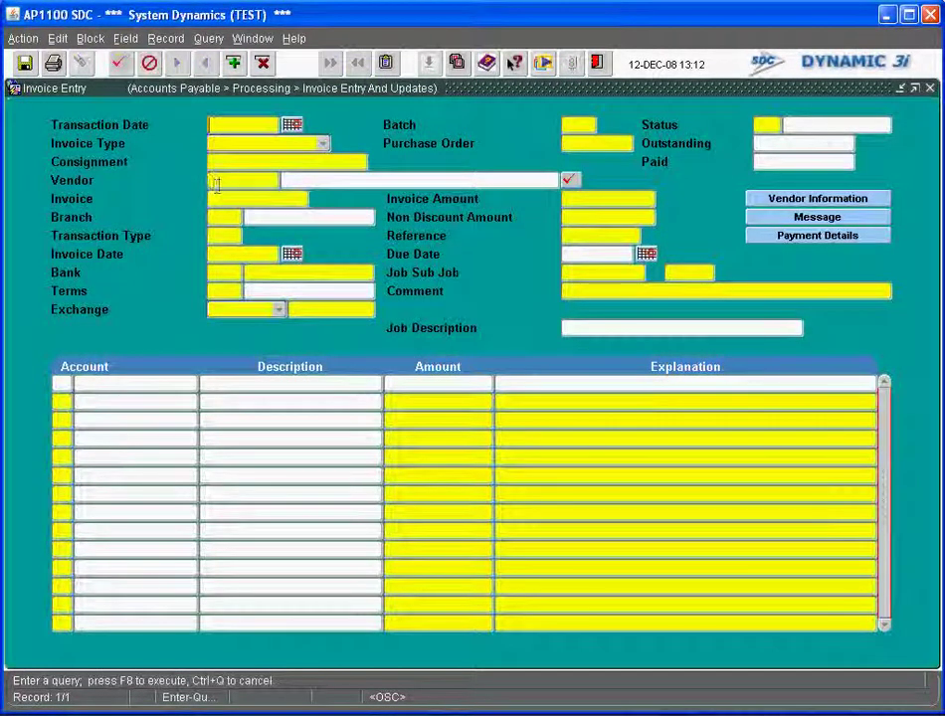
left_click(217, 184)
type("AT")
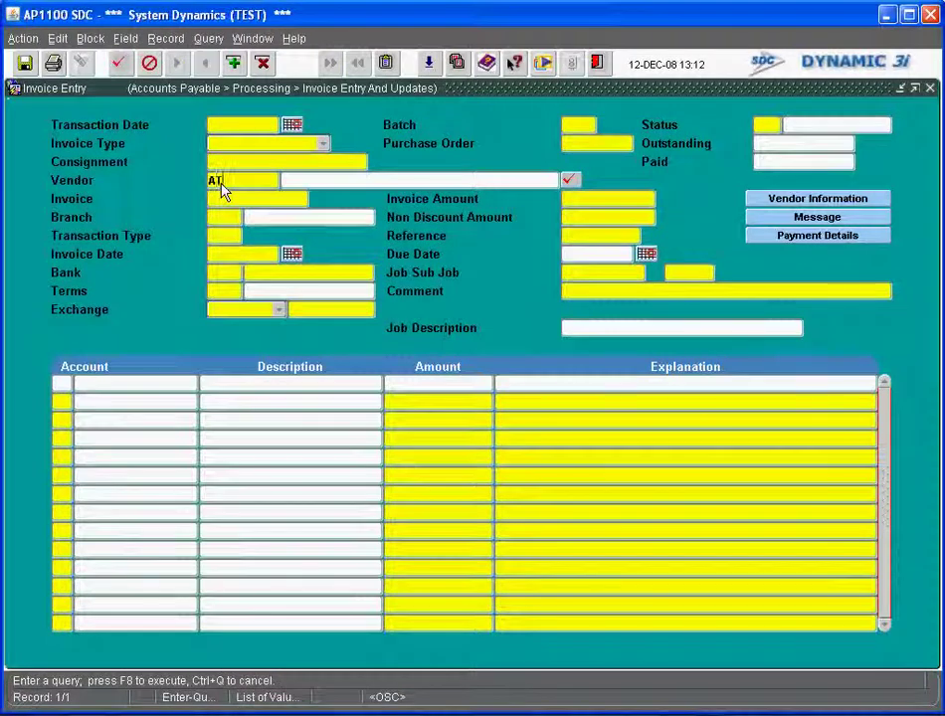
type("000")
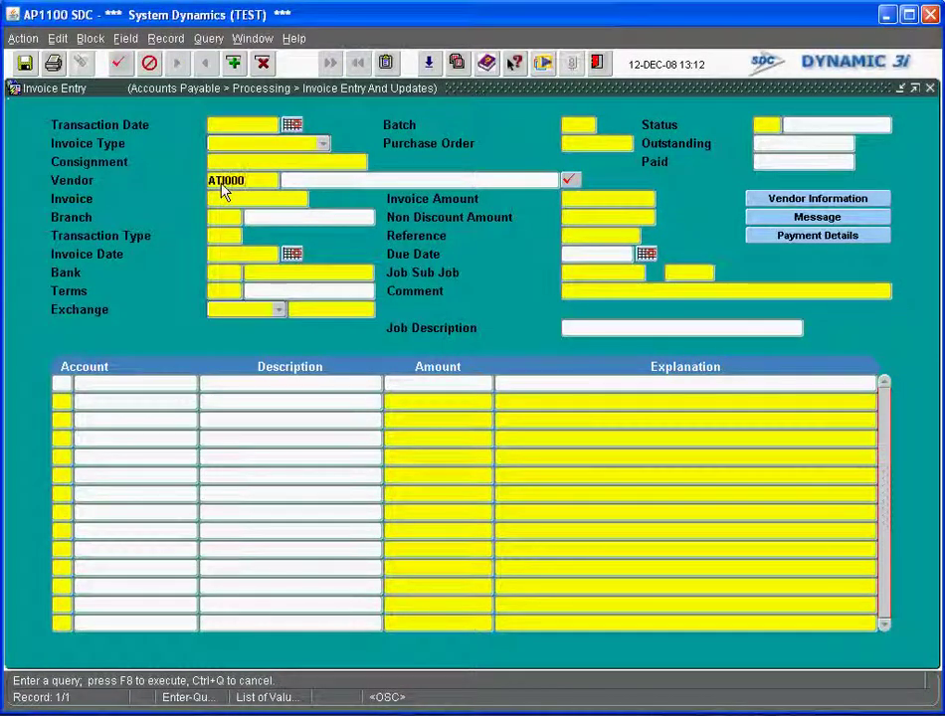
key("F8")
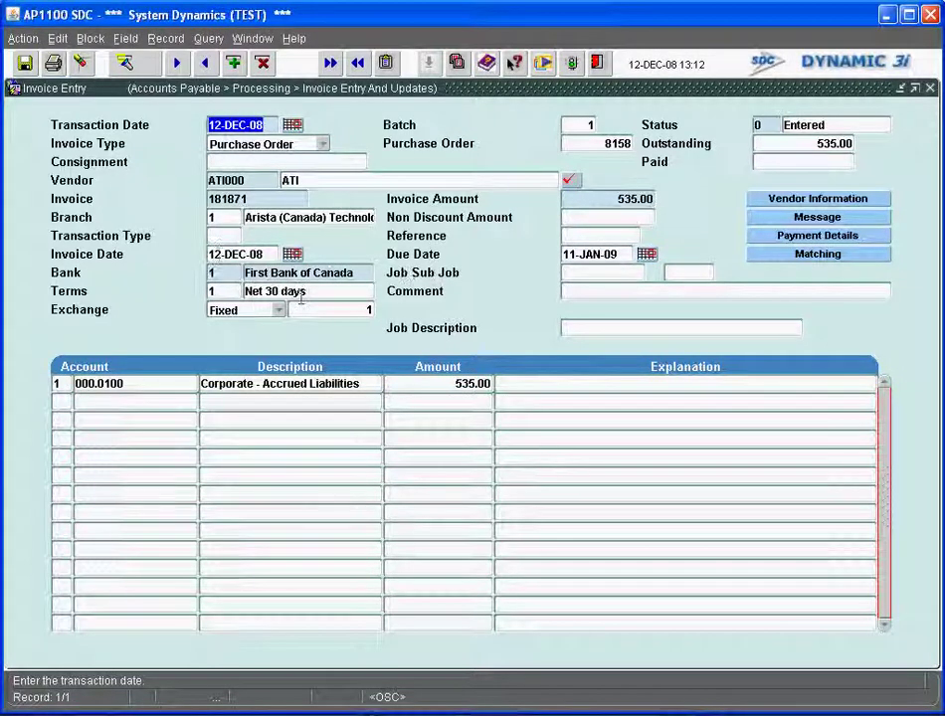
left_click(616, 253)
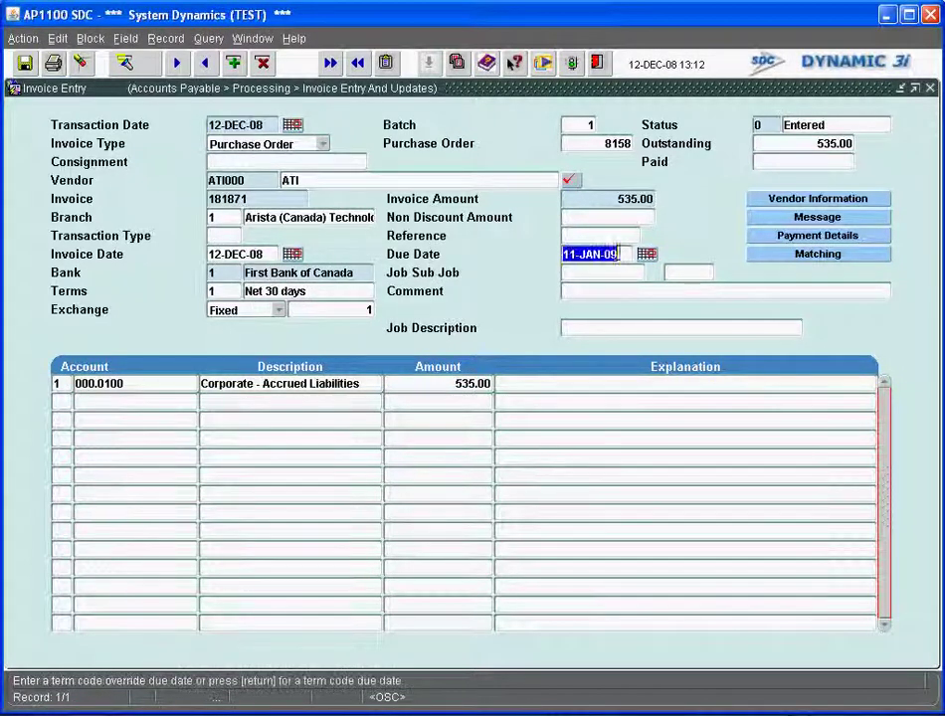
left_click(597, 63)
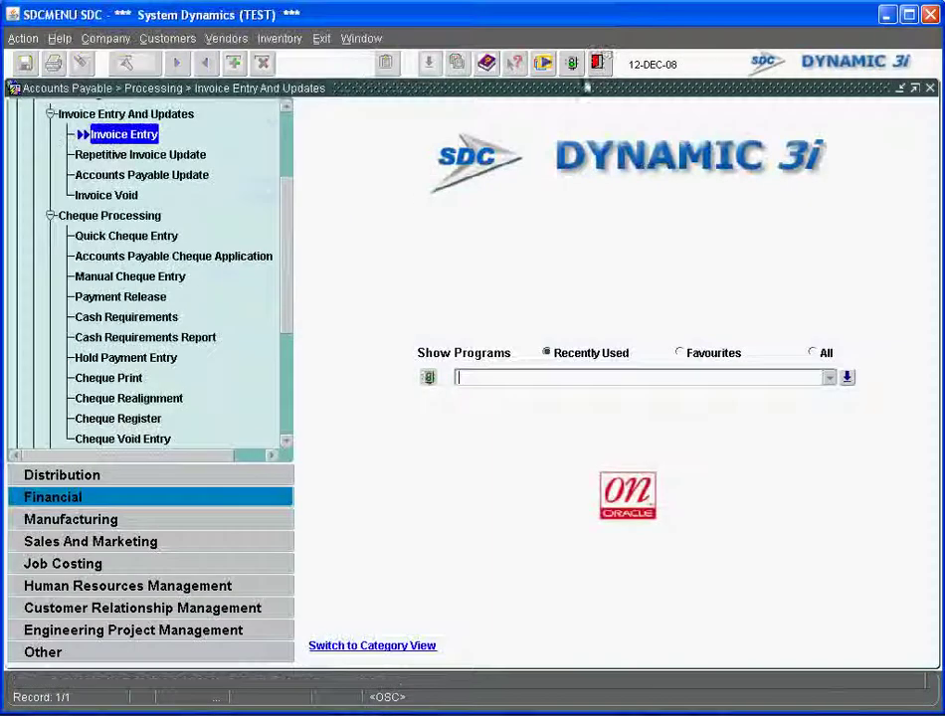
- Open the Cash Requirements program, cancelling its initial query
left_click(99, 325)
double_click(177, 317)
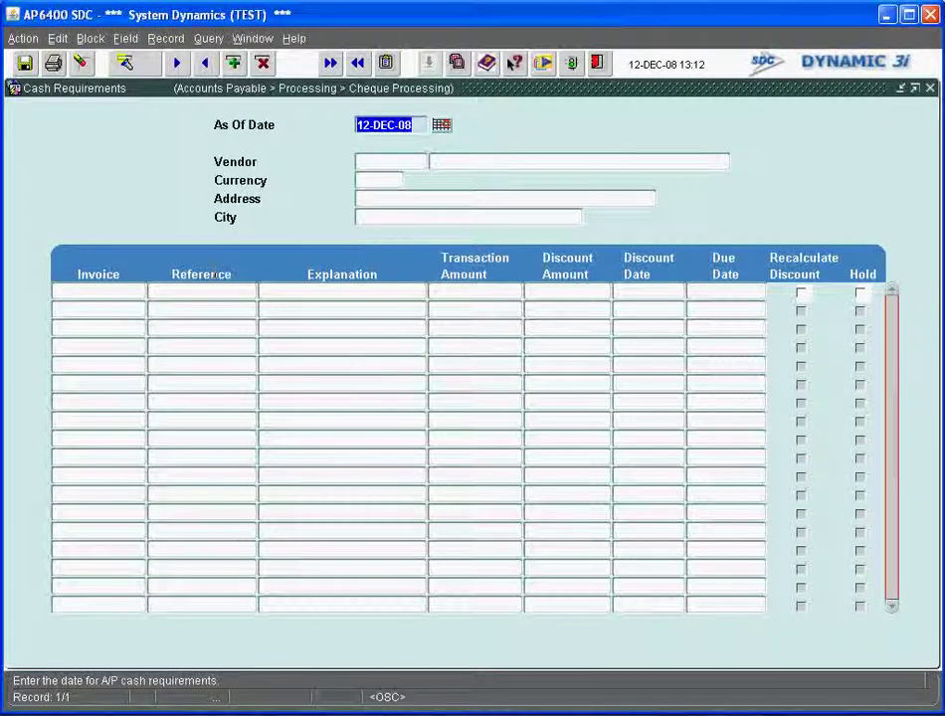
key("F7")
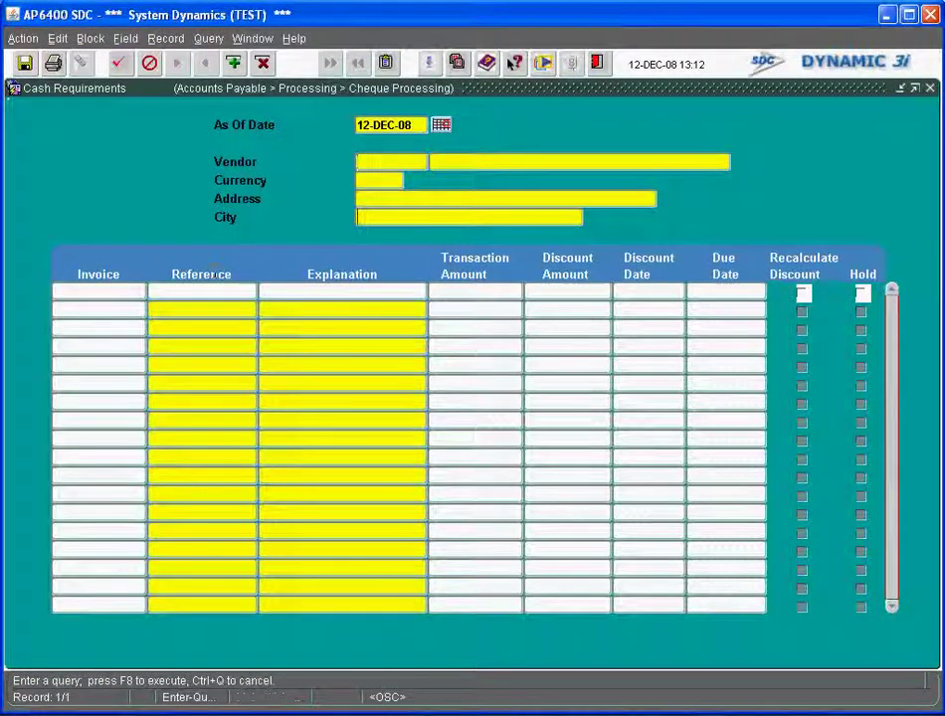
left_click(149, 62)
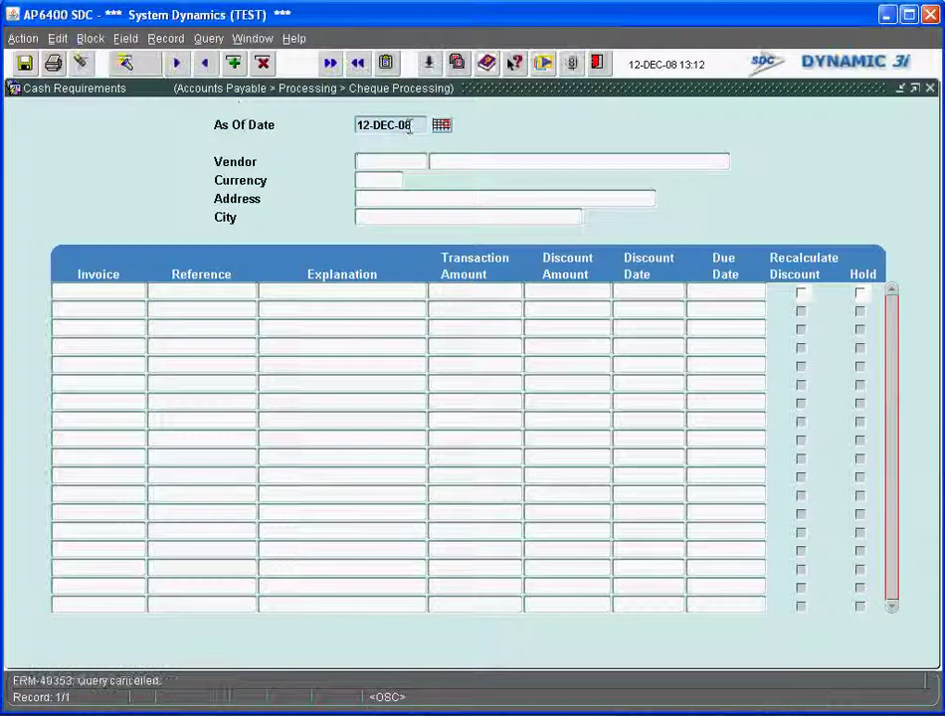
- Change the As Of Date to 11-JAN-09 and enter vendor ATI000 as query criteria
left_click(409, 127)
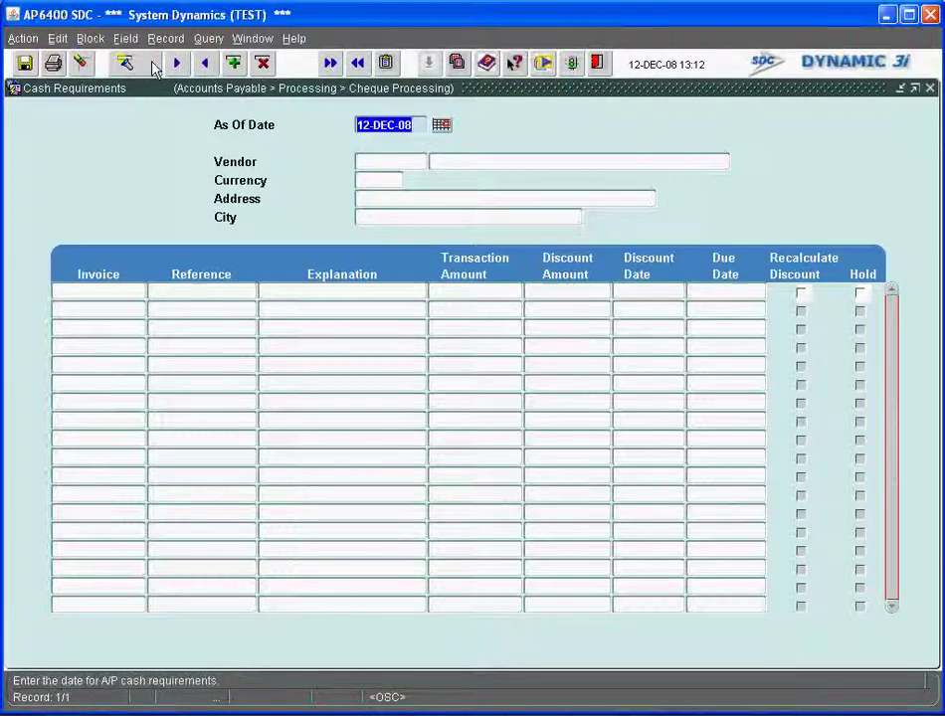
left_click(417, 125)
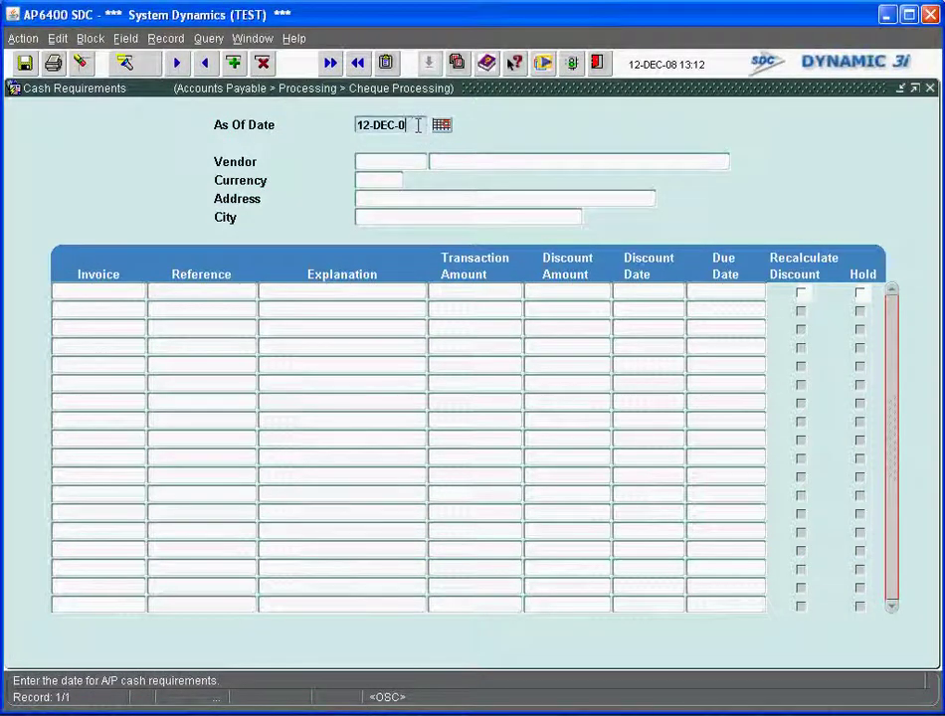
key("BackSpace")
key("BackSpace")
key("BackSpace")
key("BackSpace")
key("BackSpace")
key("BackSpace")
key("BackSpace")
key("BackSpace")
type("11-JAN")
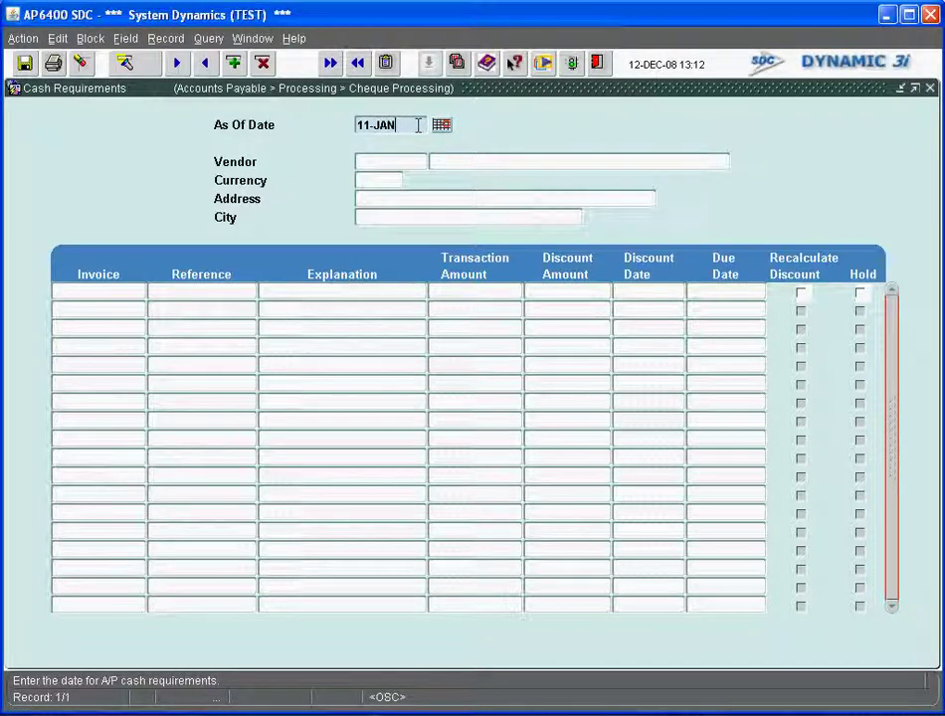
type("-09")
key("Return")
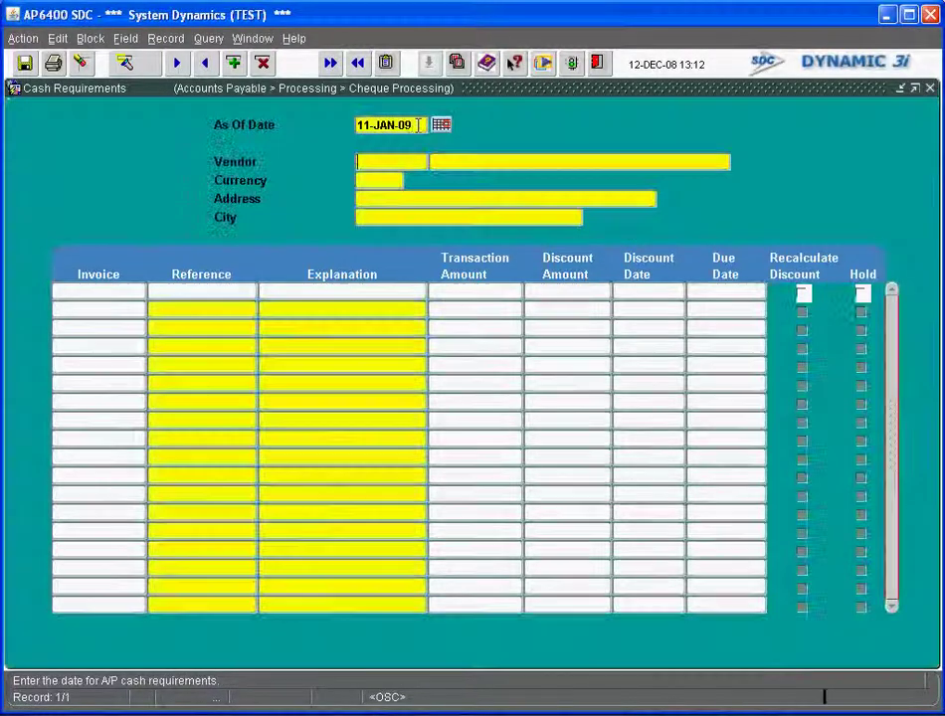
type("ATI000")
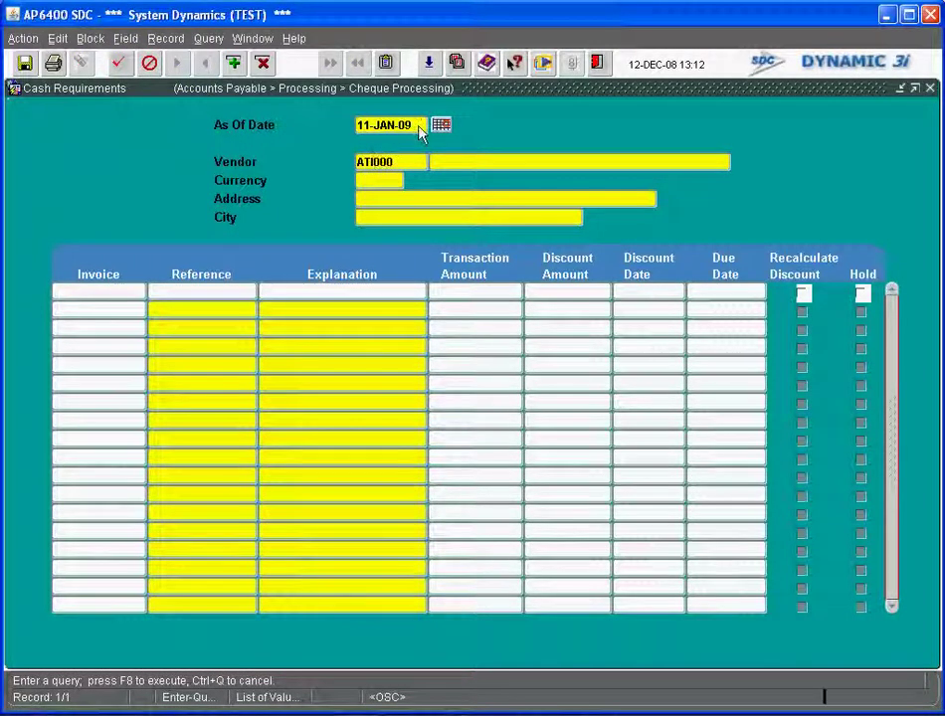
- Run the ATI000 query showing invoice 181871 for 535.00, commit, and exit to the main menu
key("F8")
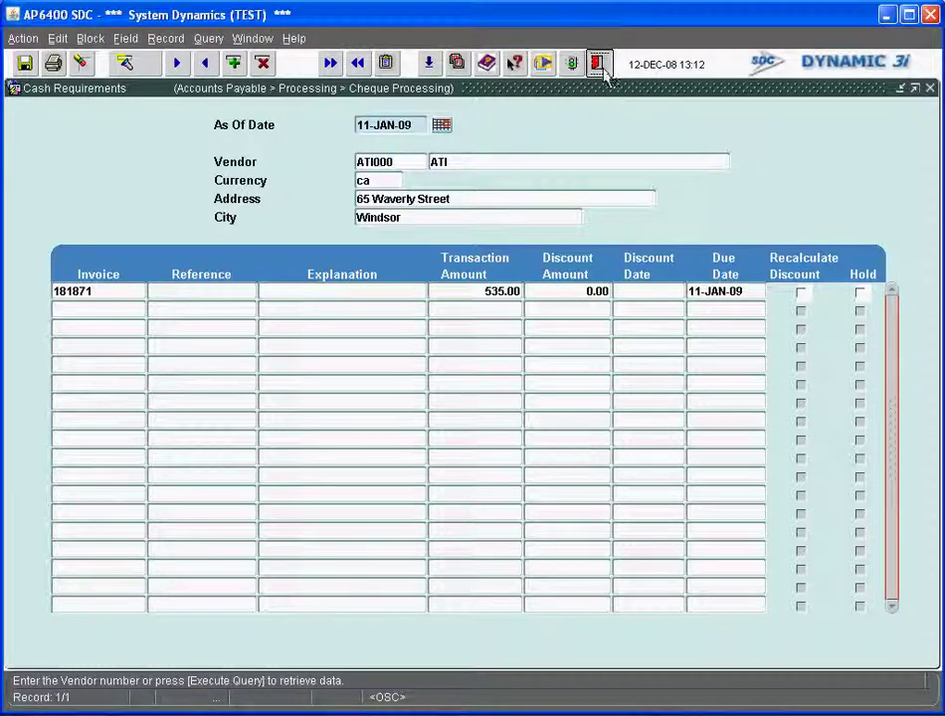
left_click(36, 59)
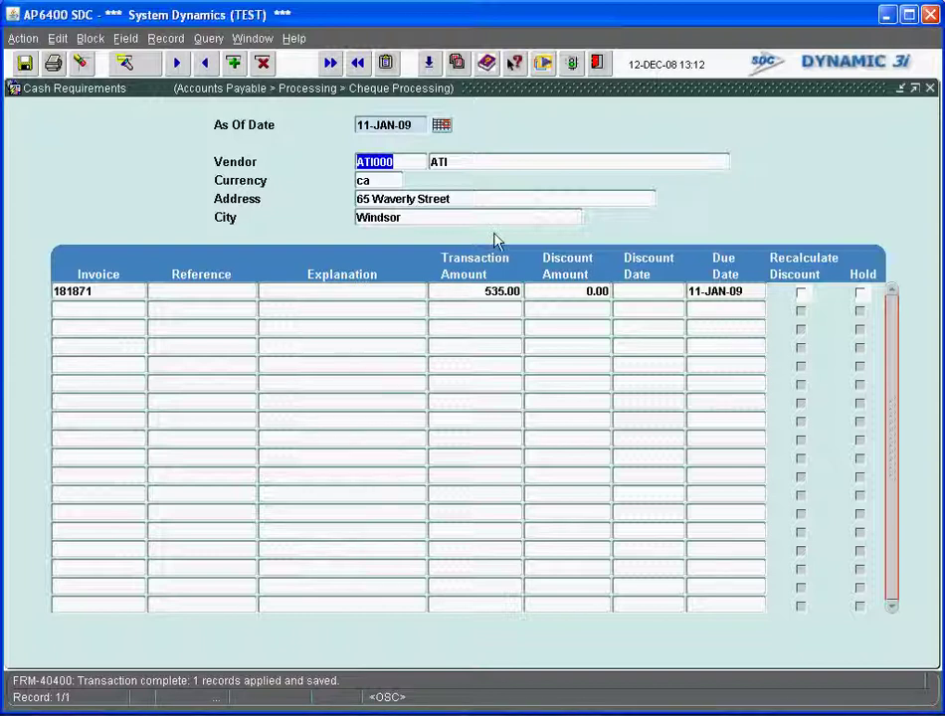
left_click(597, 62)
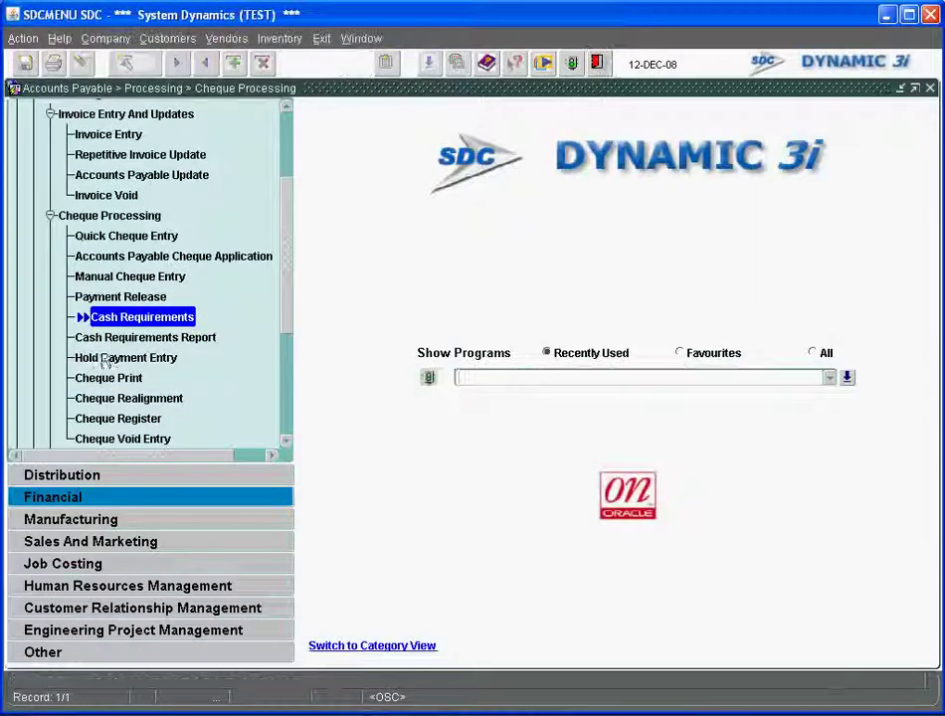